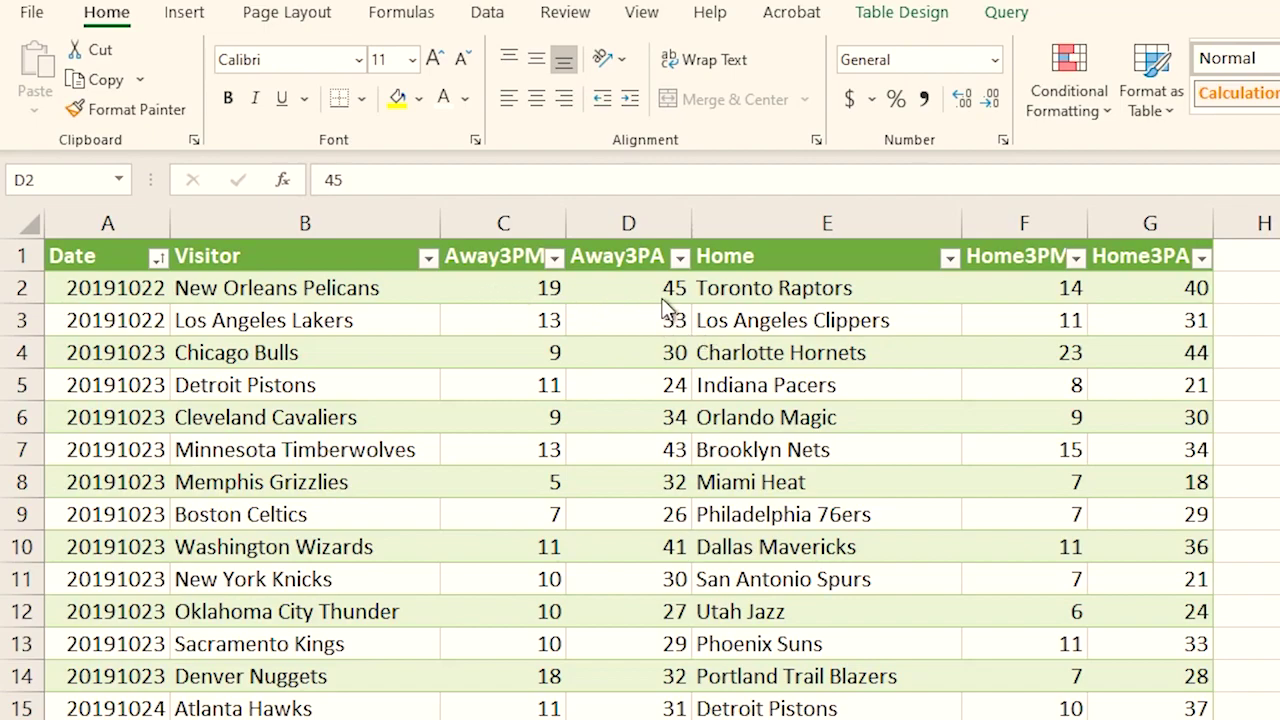
Step: Scan the game log to its last game and back, then go to the Calc sheet
click(425, 417)
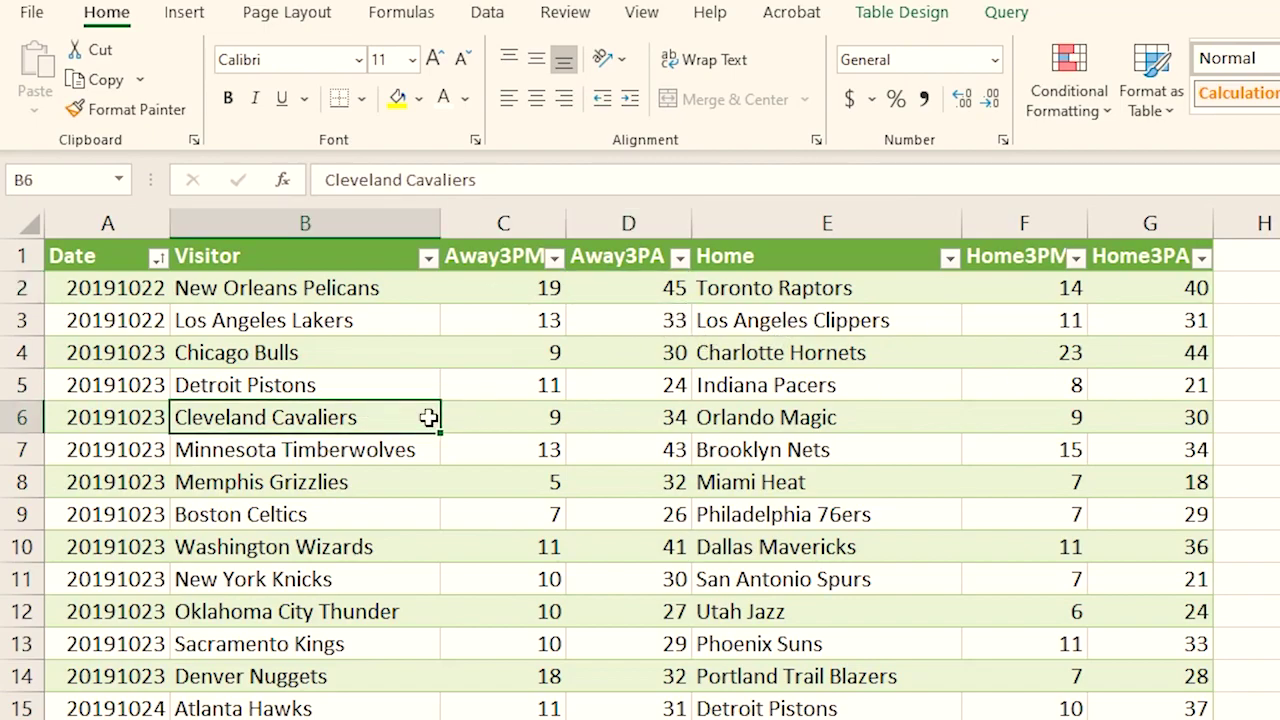
key(ctrl+Down)
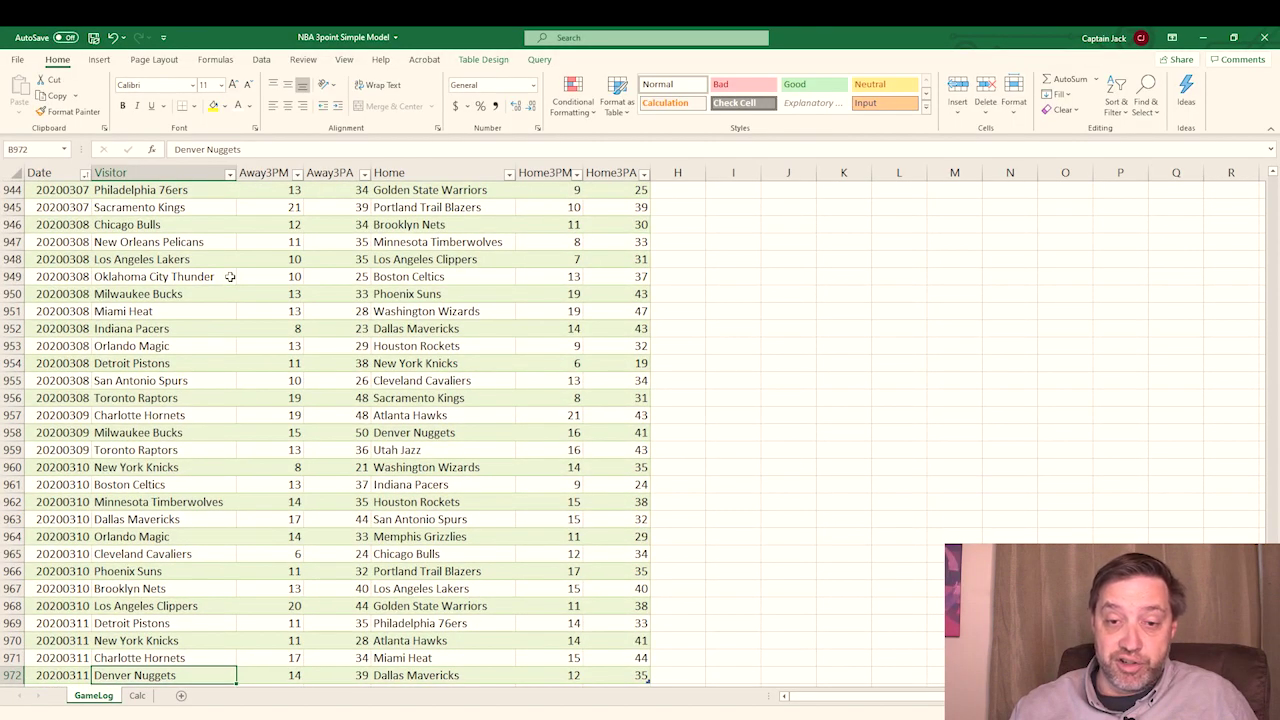
key(ctrl+Up)
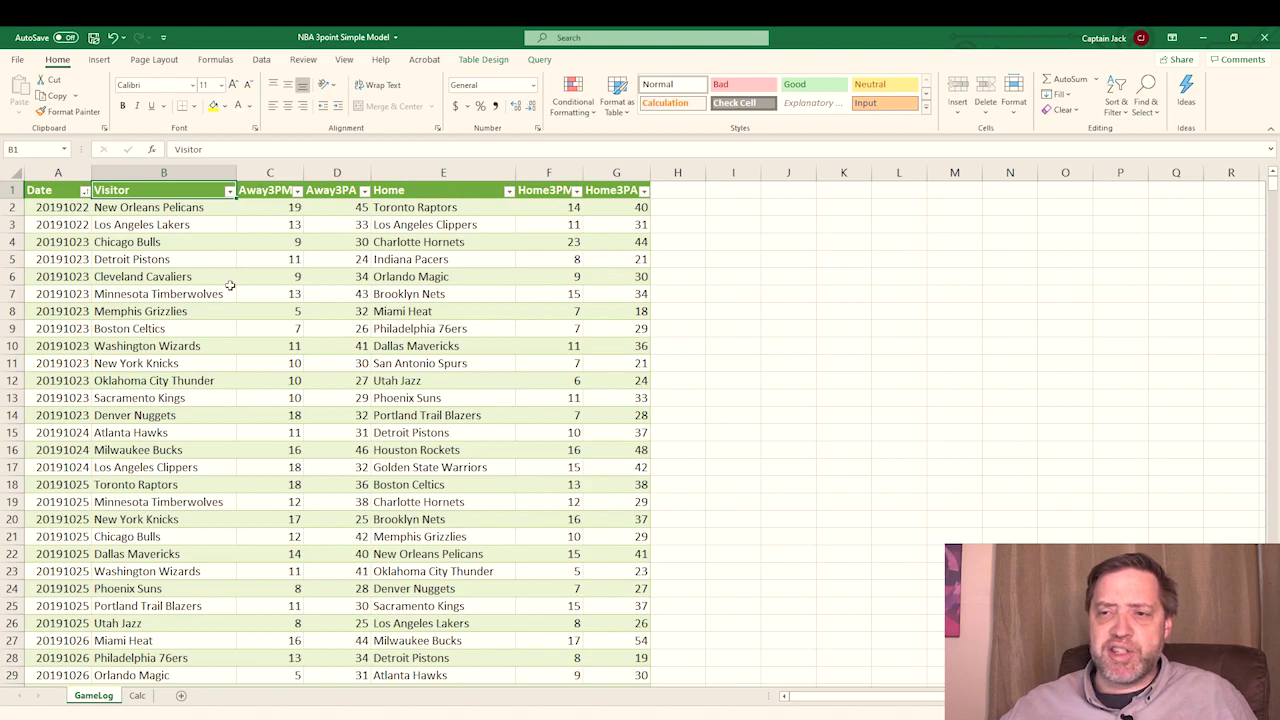
click(137, 700)
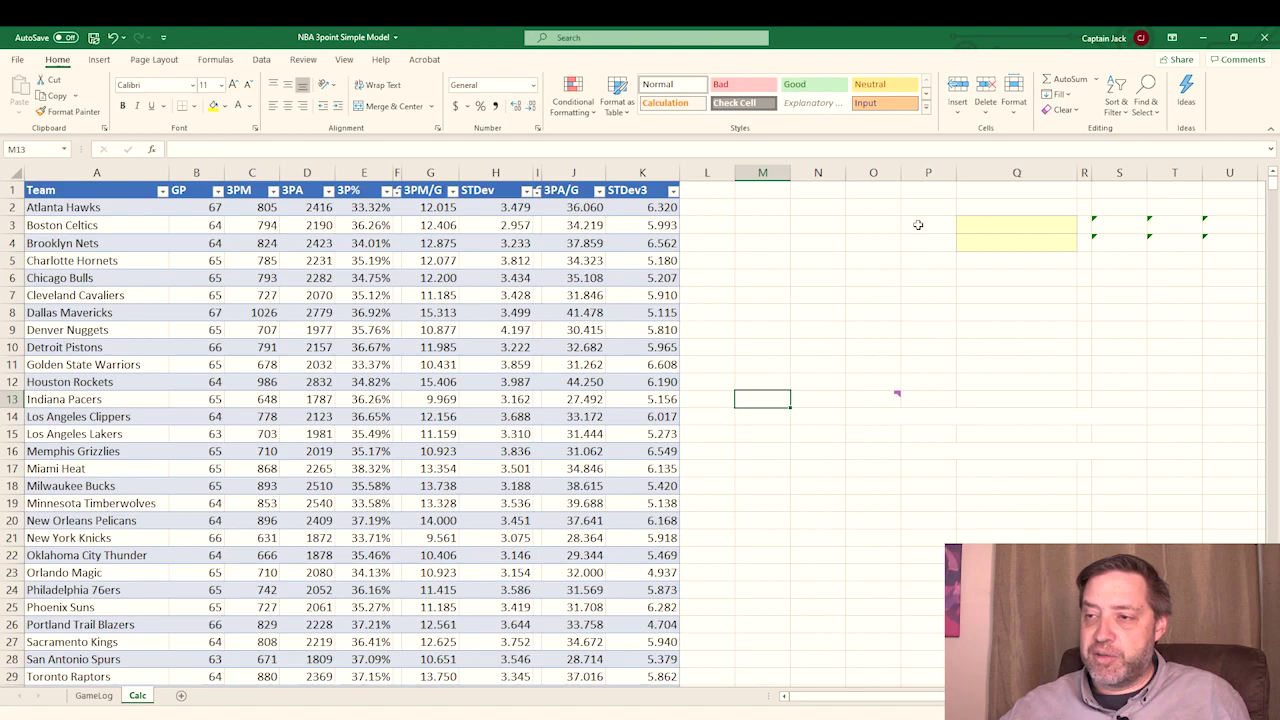
Step: Give the hidden Team 1/Team 2 block P3:T4 a visible font colour
drag(919, 226, 1195, 244)
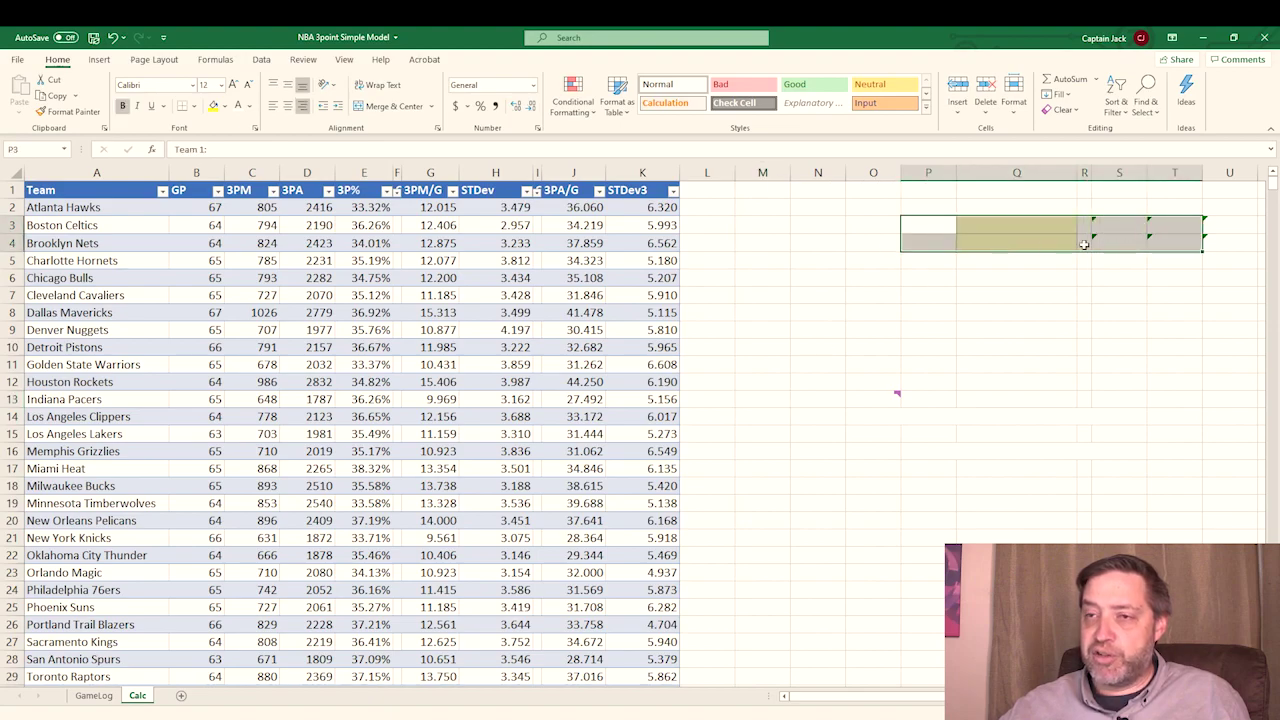
click(254, 129)
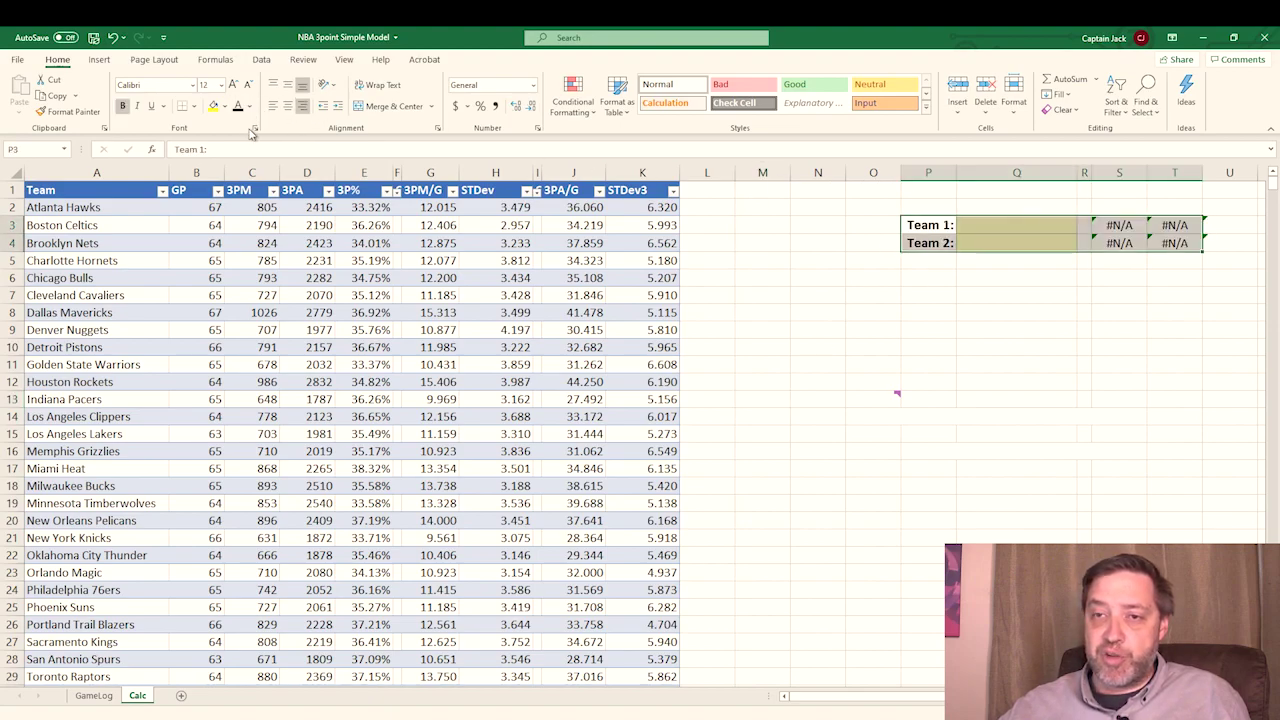
click(963, 283)
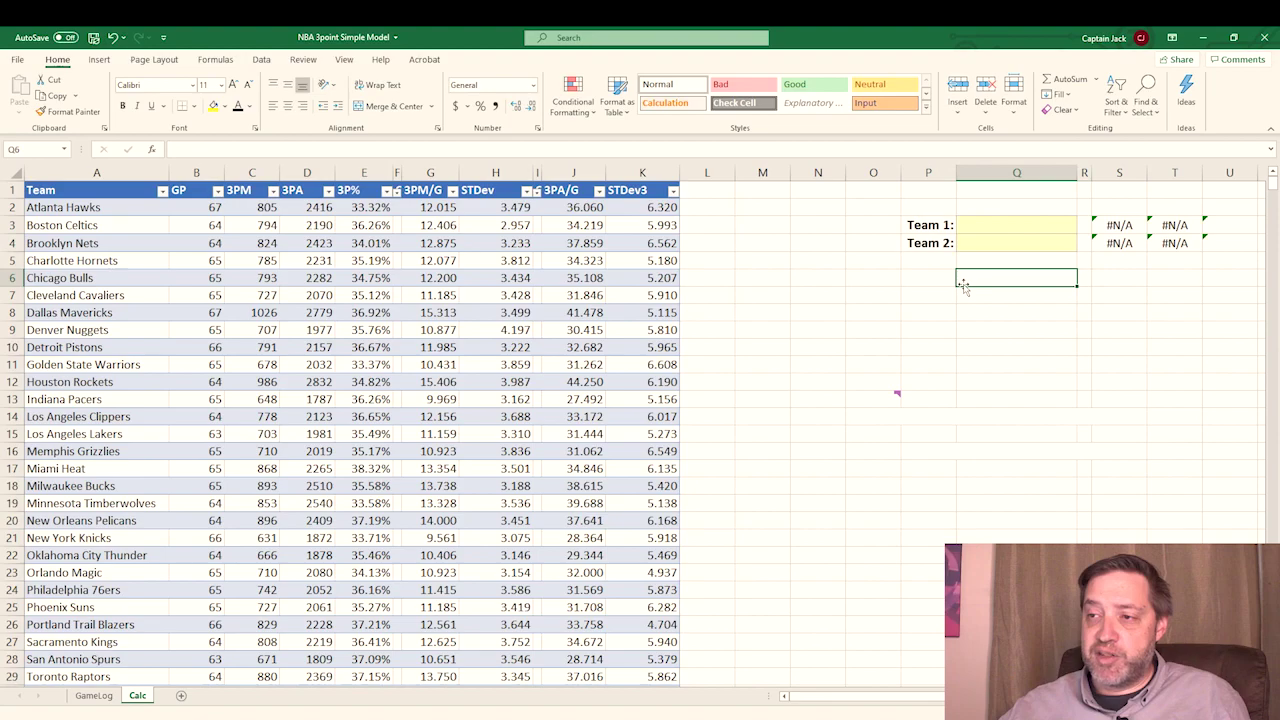
Step: Choose Atlanta Hawks as Team 1 in Q3, returning 12.0149 and 3.47912
click(1048, 225)
click(1082, 227)
click(1080, 252)
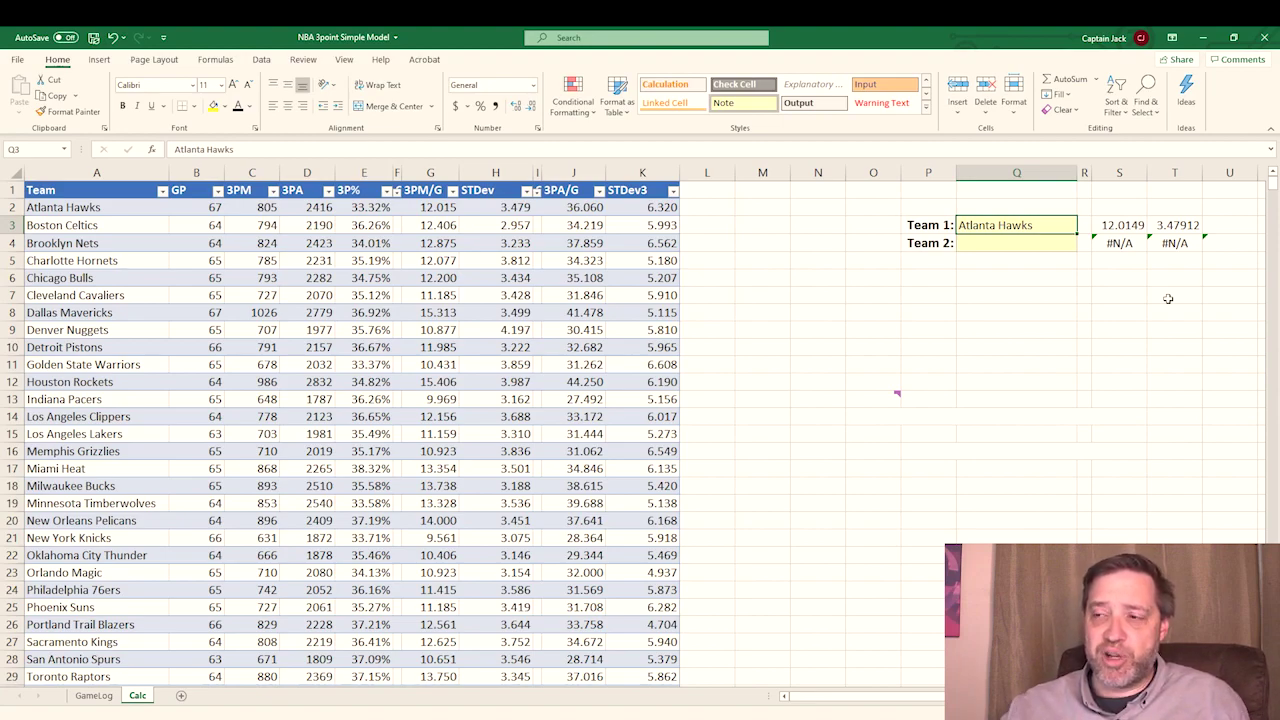
Step: Enter =NORM.INV(RAND(),S3,T3) in U3 to simulate a Team 1 total, giving 7.22716
click(1229, 225)
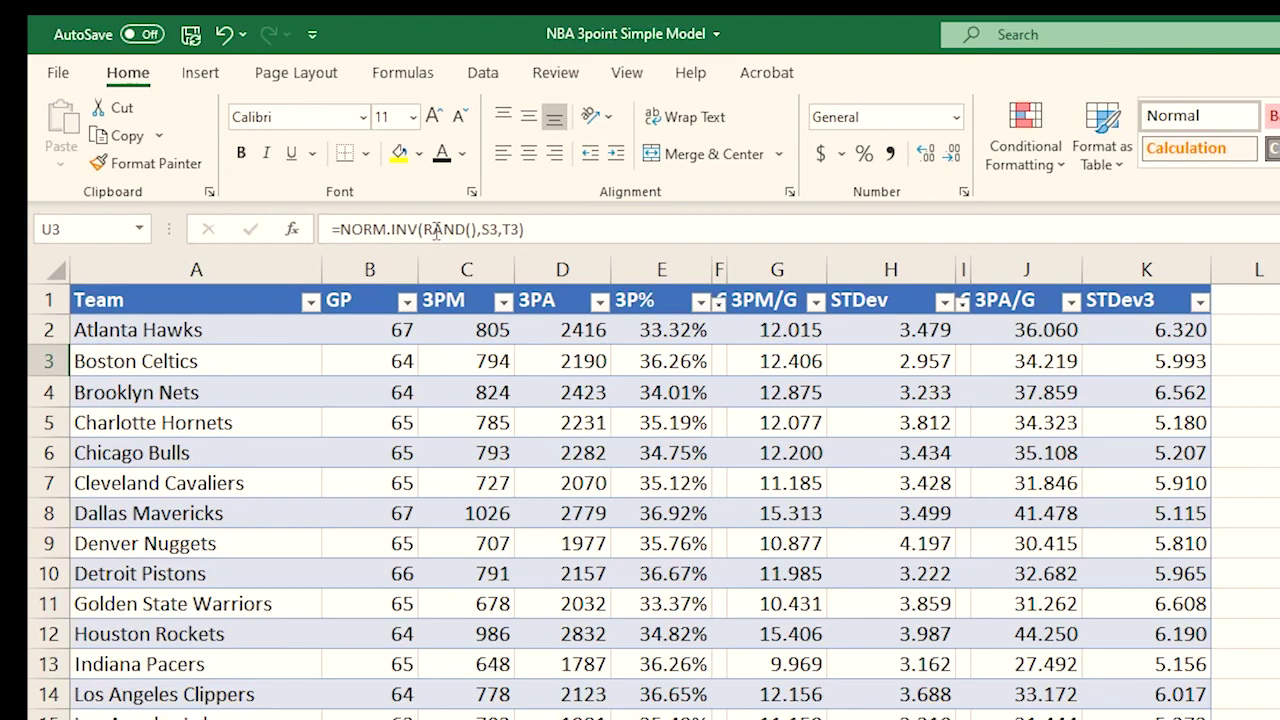
click(435, 228)
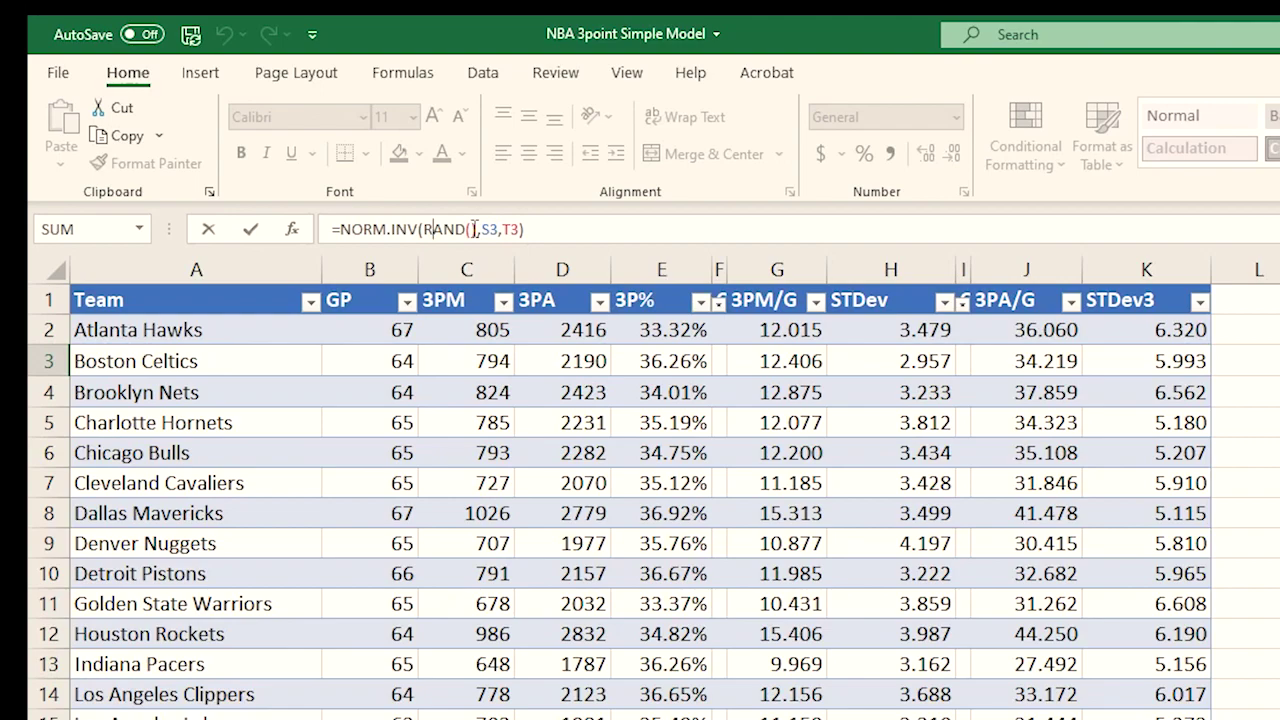
click(476, 229)
click(1030, 312)
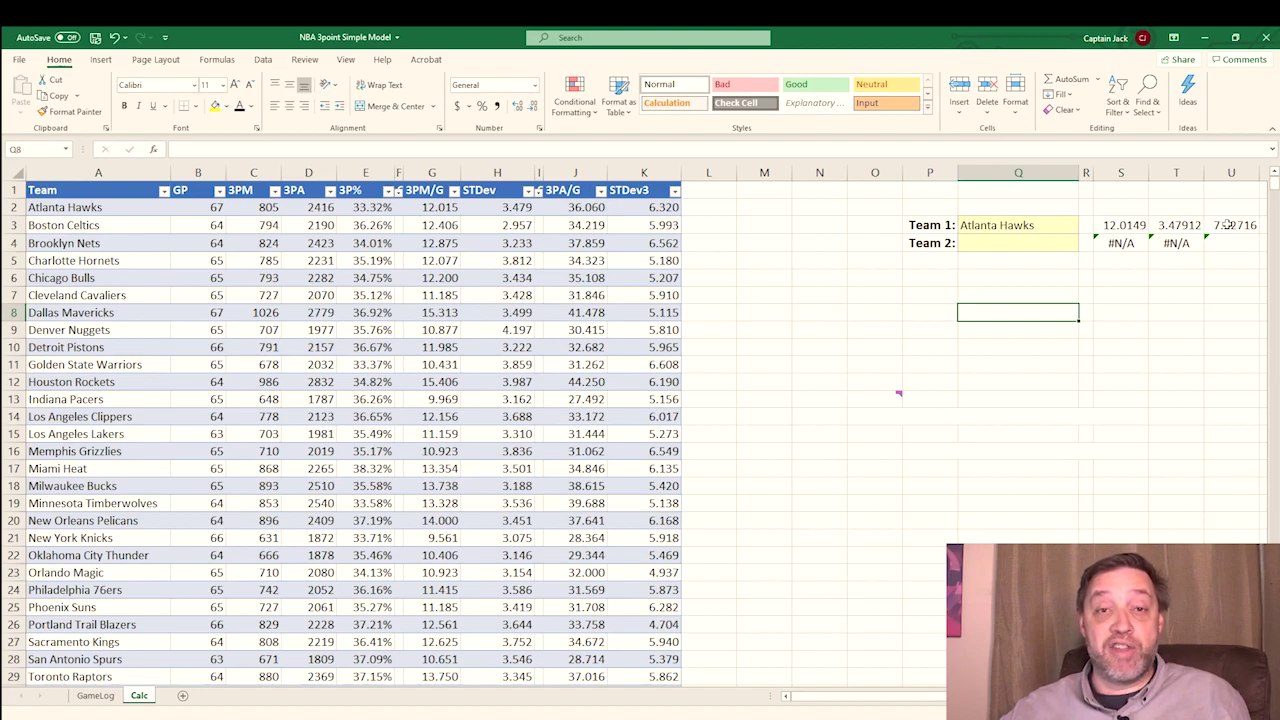
Step: Recalculate with F9 so U3 draws a fresh simulated total, now 19.4476
click(1228, 225)
click(1220, 300)
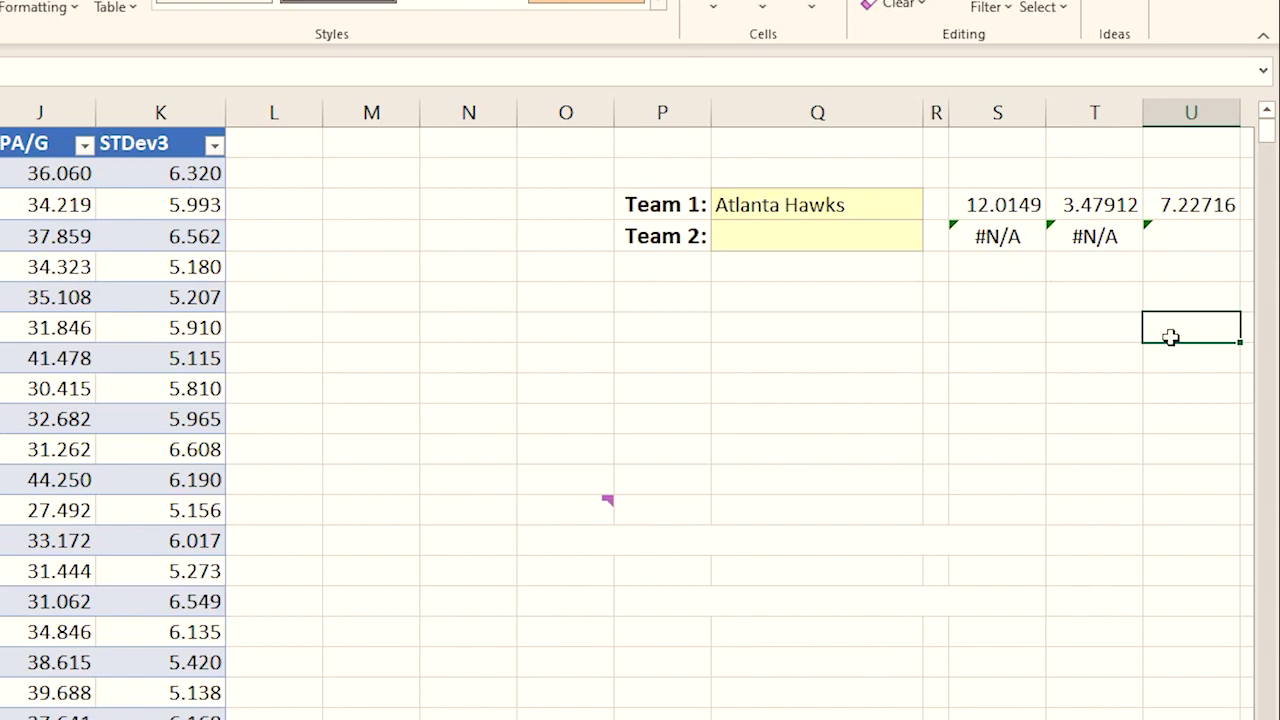
key(F9)
key(F9)
key(F9)
key(F9)
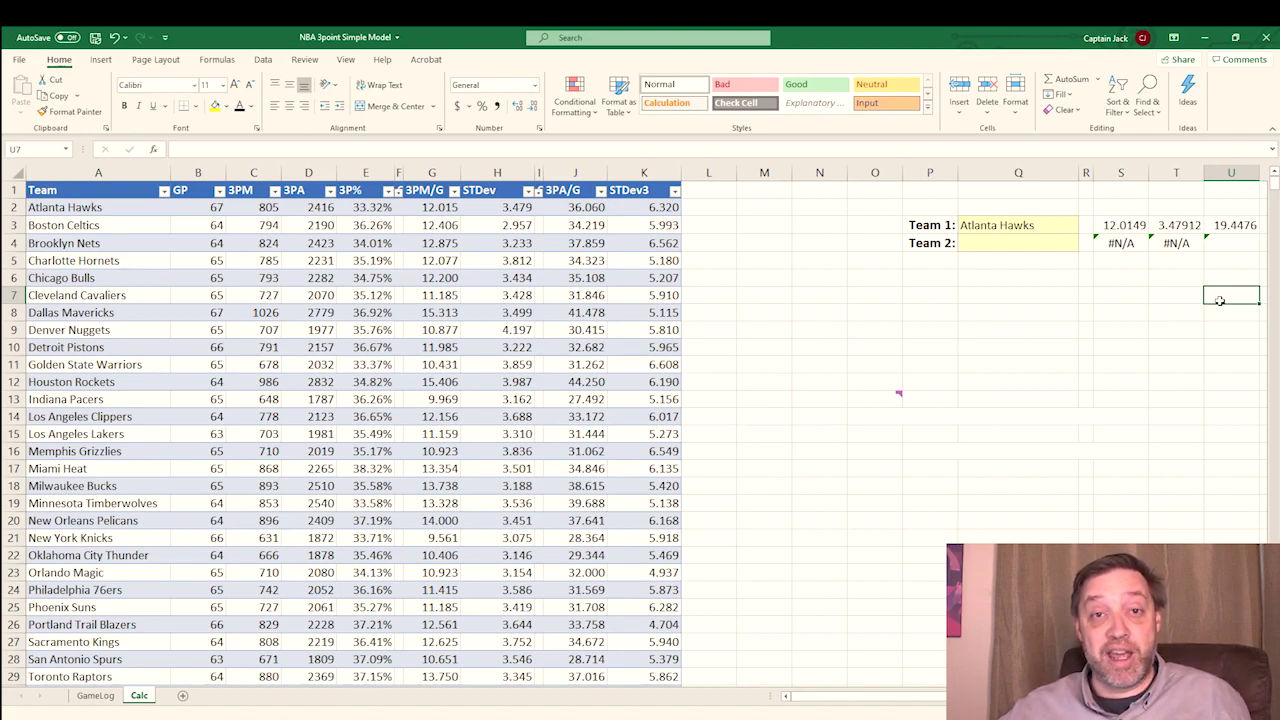
Step: Check that the numbered trial column runs down past 990 trials
key(Right)
key(Right)
key(Right)
key(Right)
key(Right)
key(Right)
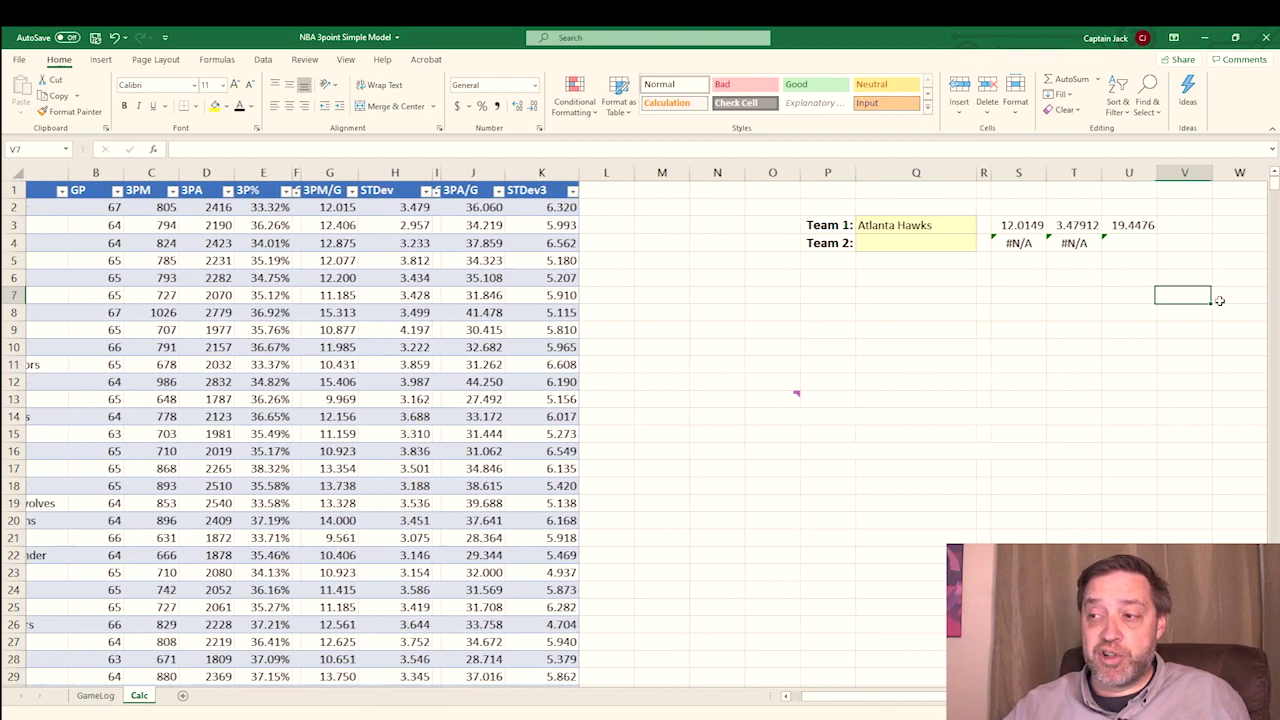
key(Right)
key(Right)
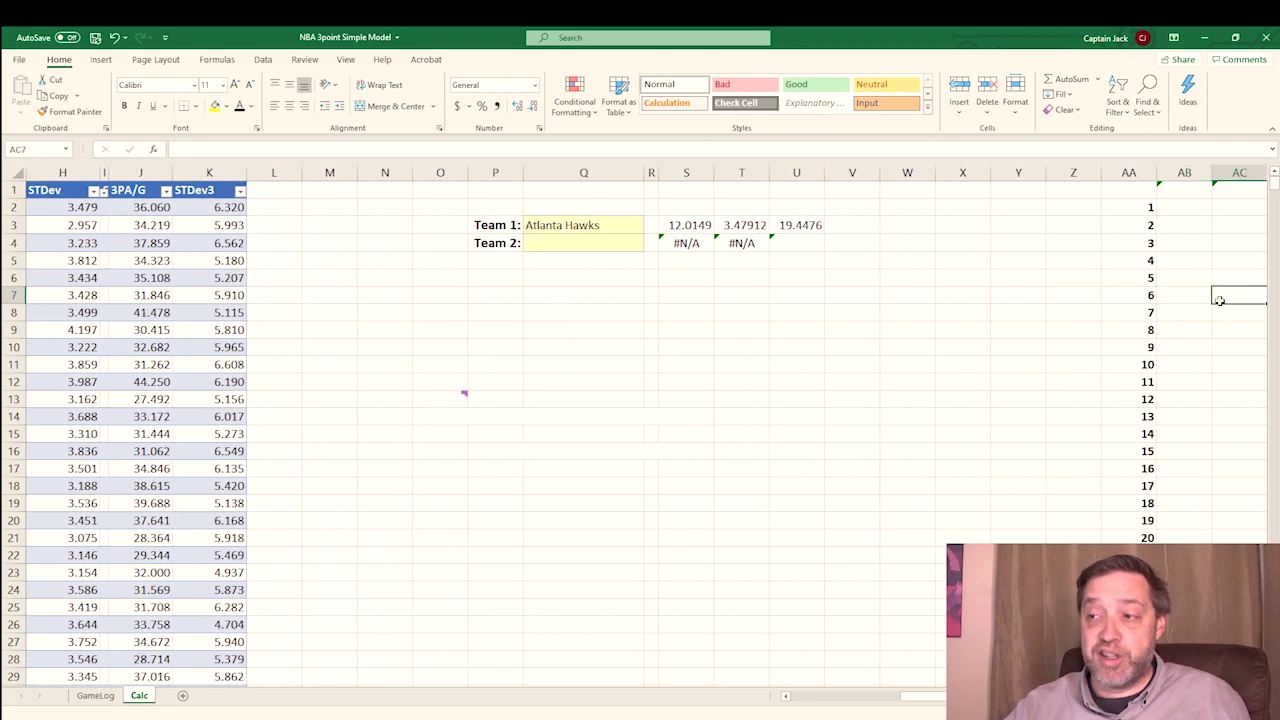
click(1131, 207)
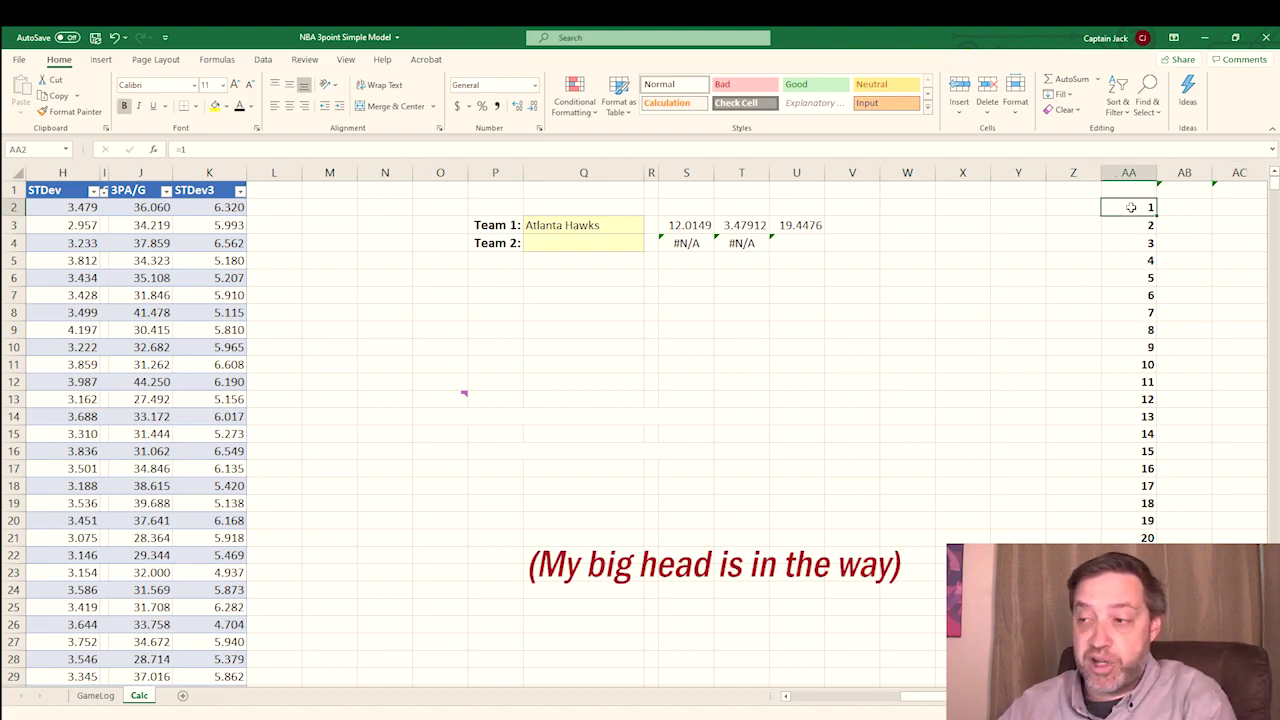
key(ctrl+Down)
key(ctrl+Up)
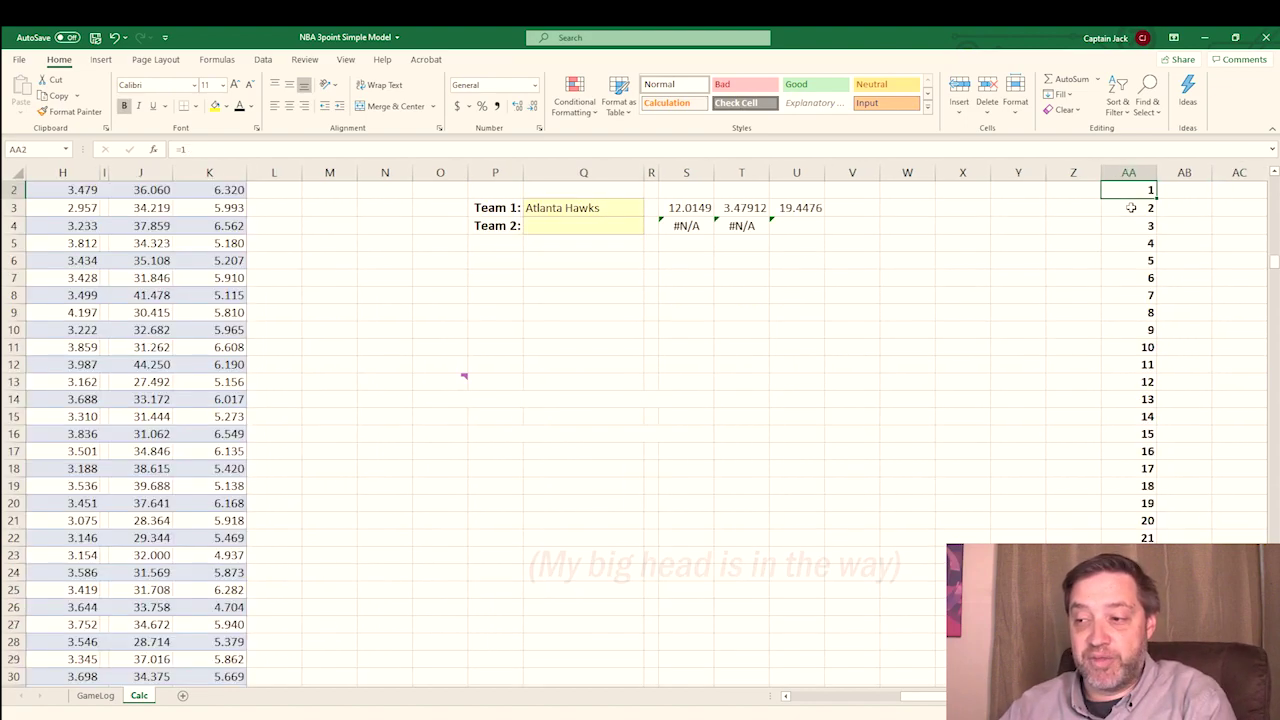
Step: Link AB1 to U3, then select AA1:AB down to the last trial row
key(Right)
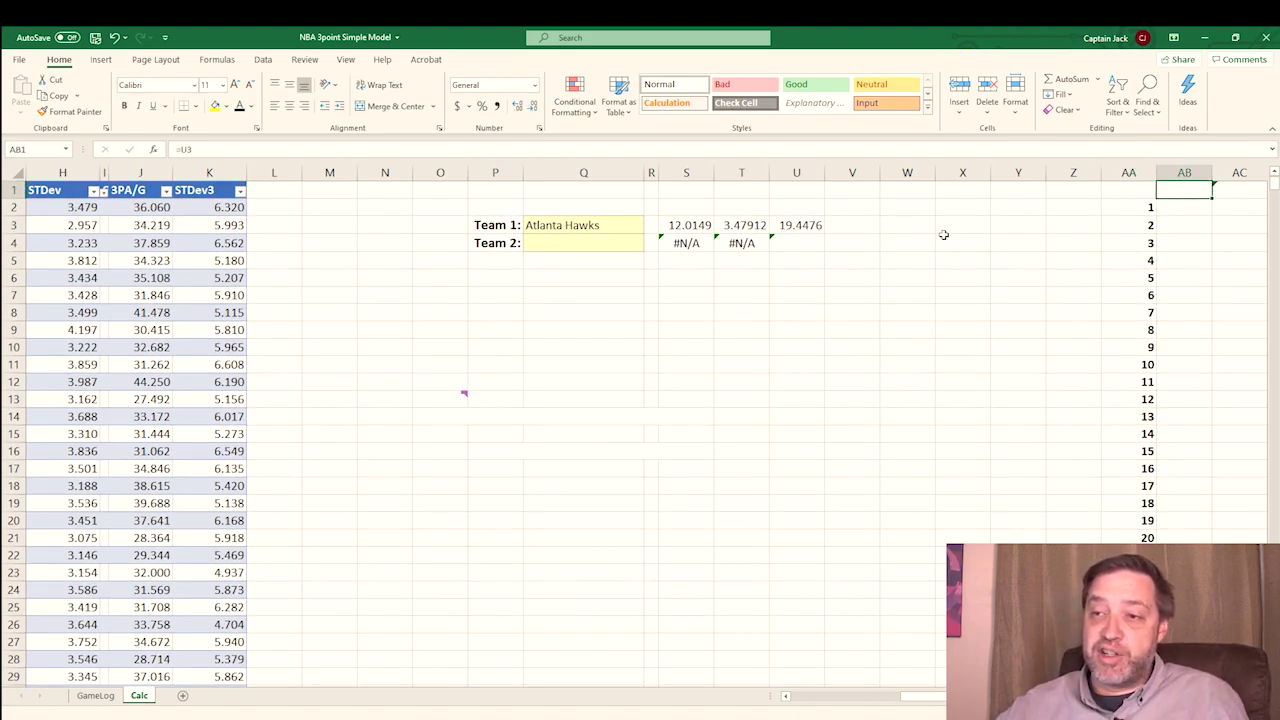
key(F9)
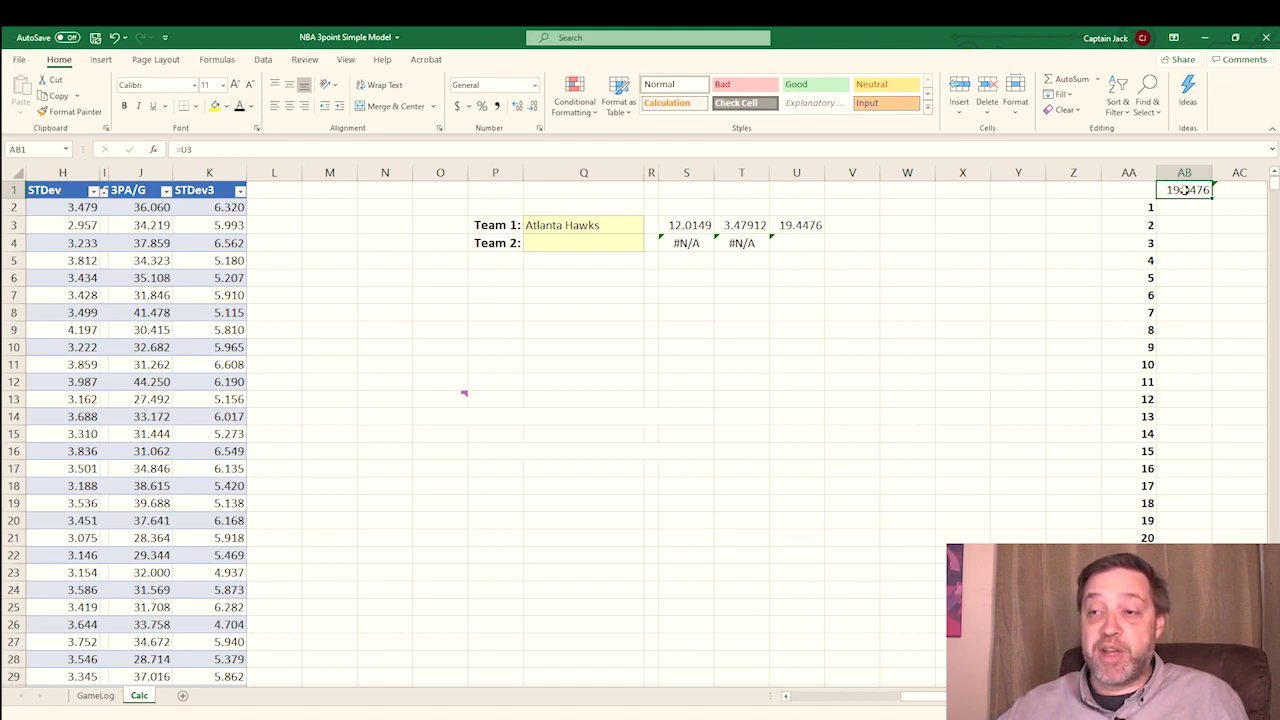
click(802, 226)
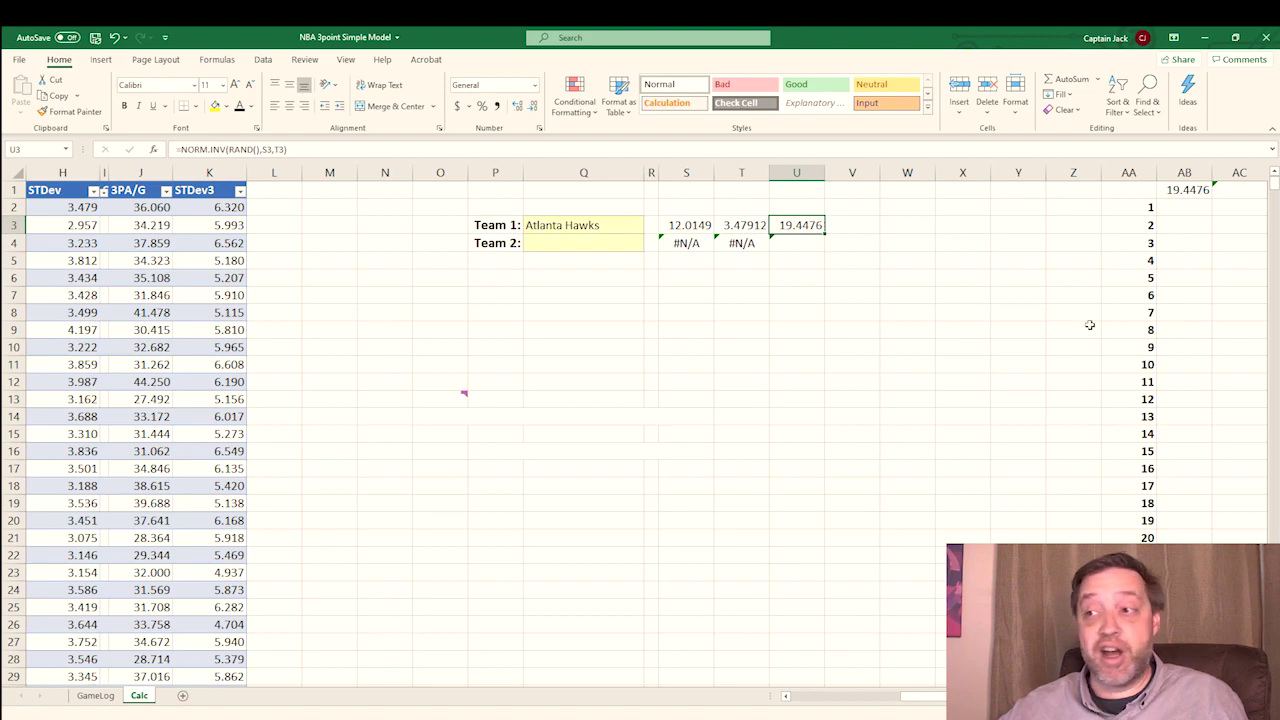
drag(1133, 190, 1172, 190)
key(shift+Down)
key(ctrl+shift+Down)
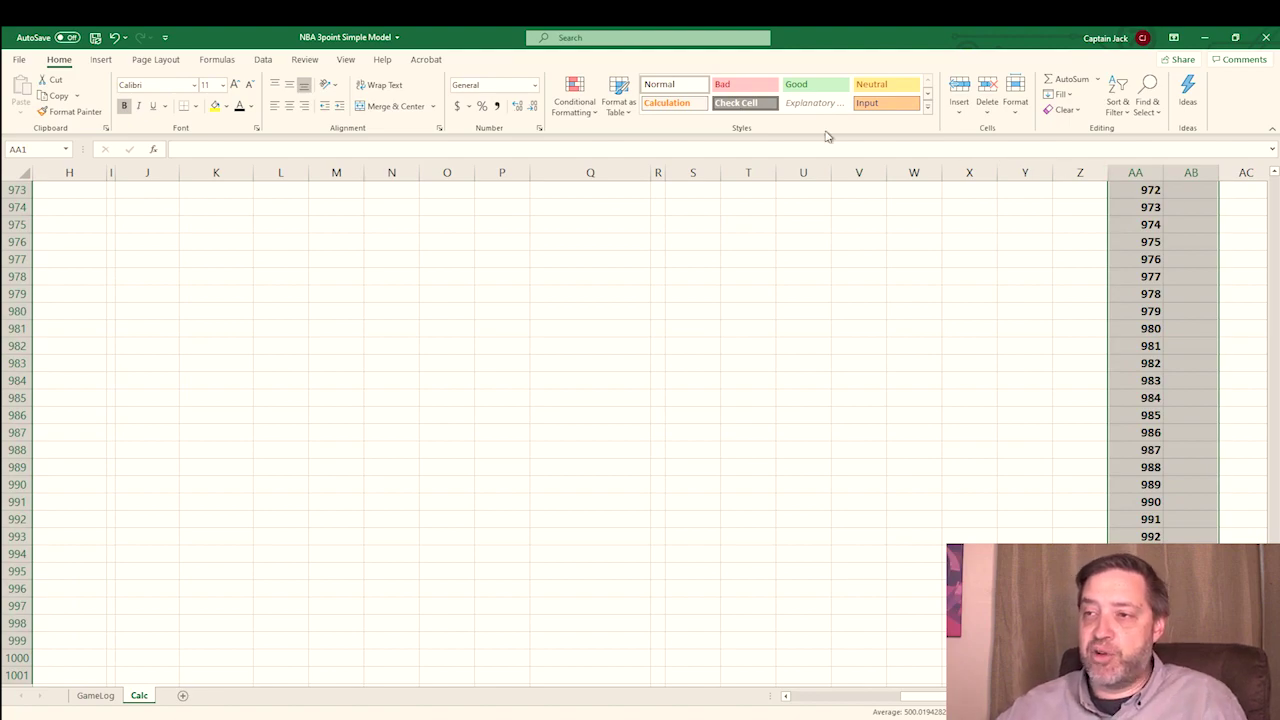
Step: Create a data table using an empty cell as column input to run every trial
click(263, 60)
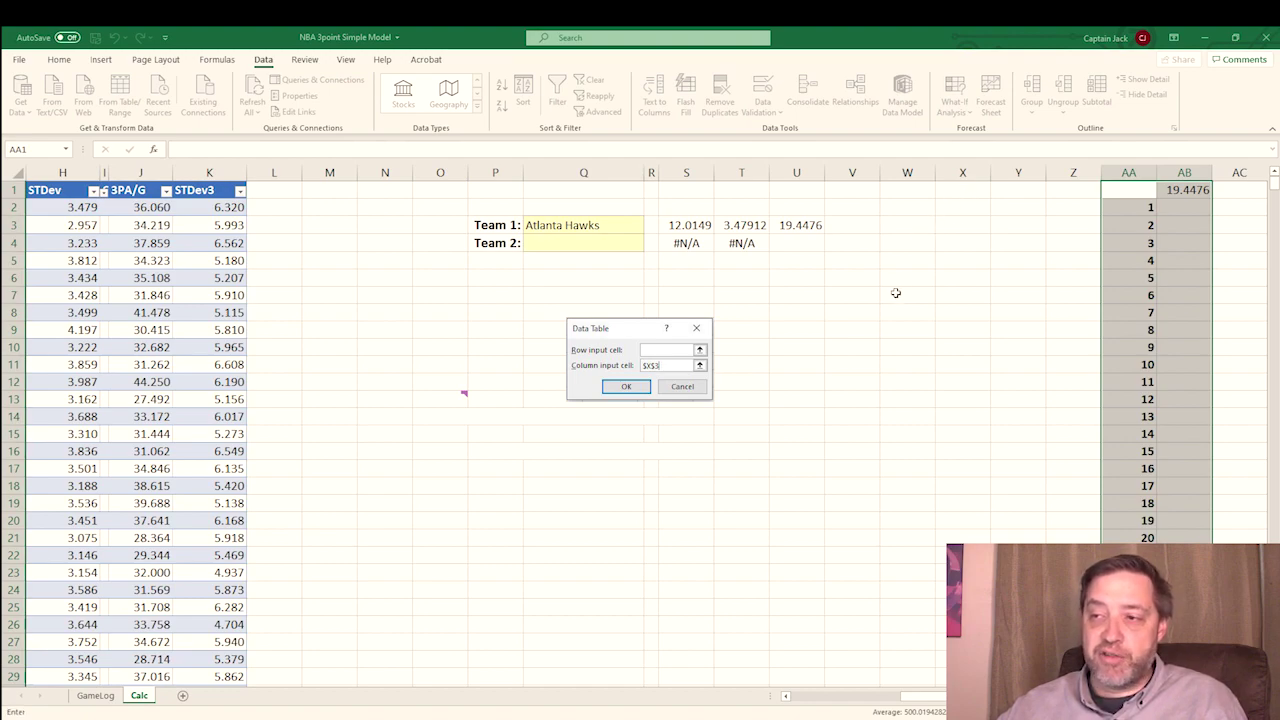
click(975, 204)
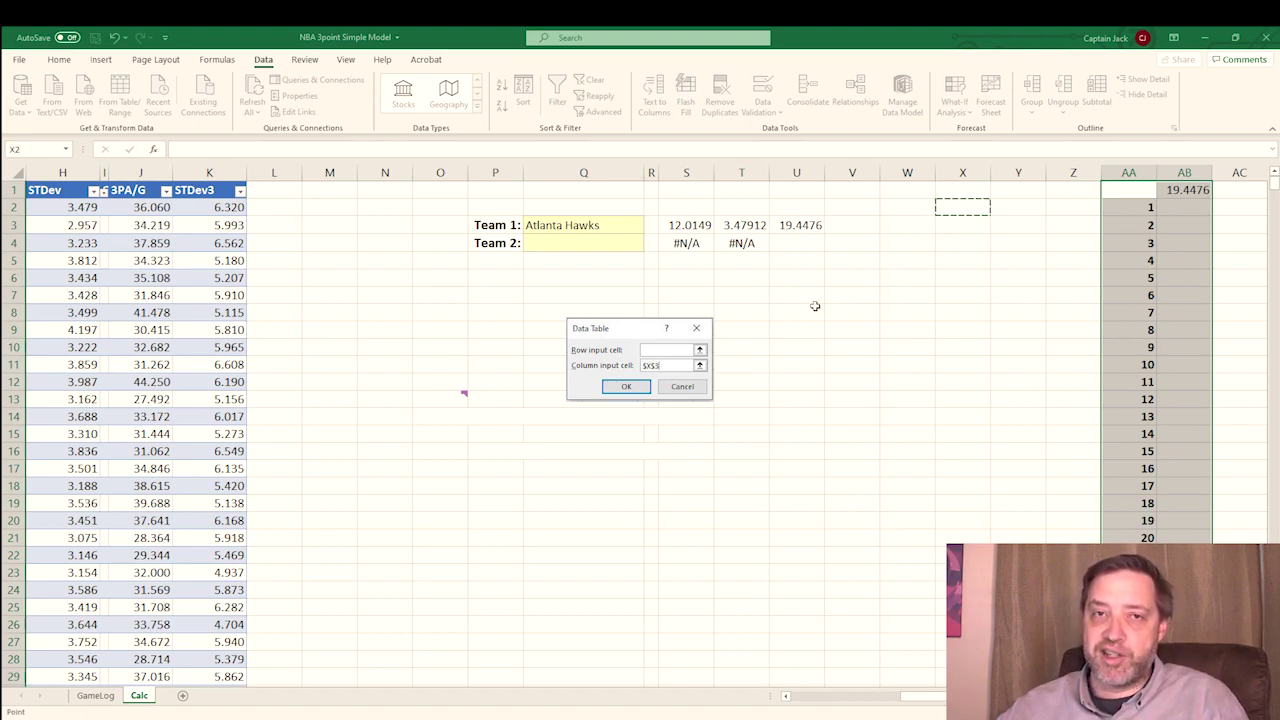
click(644, 391)
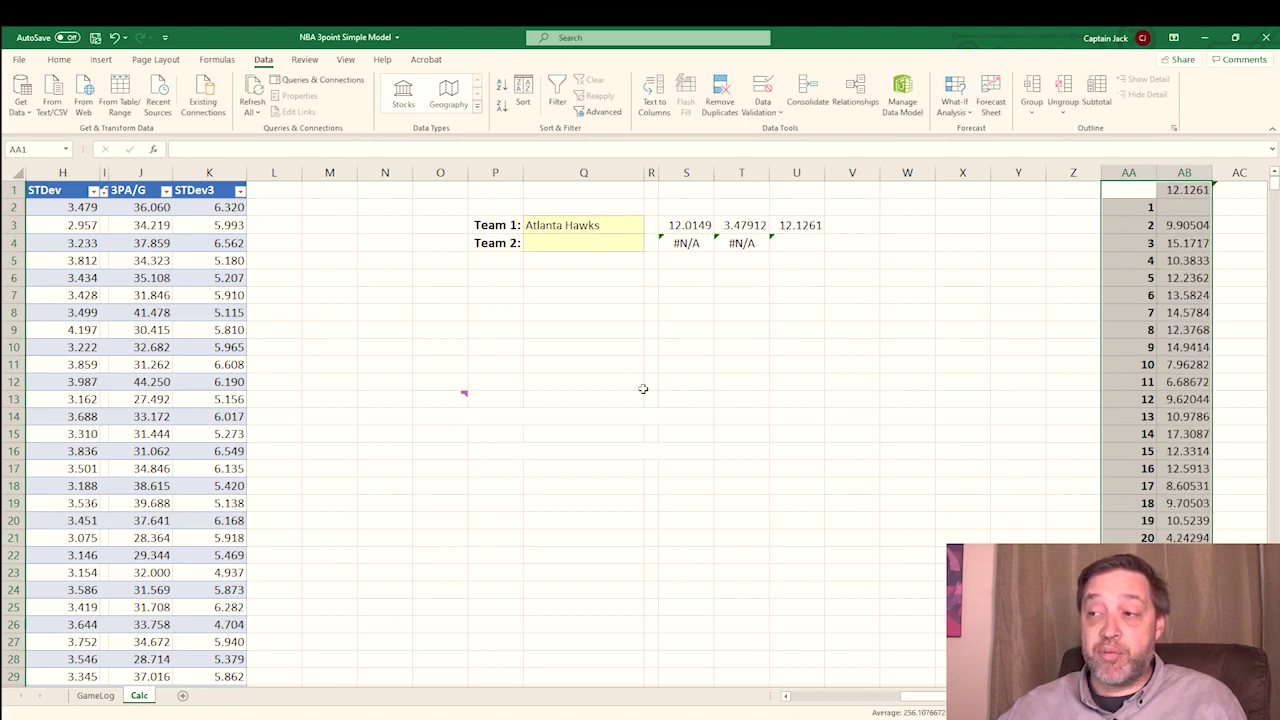
Step: Apply a visible font colour to AB2 so its value 12.4279 shows
click(1195, 207)
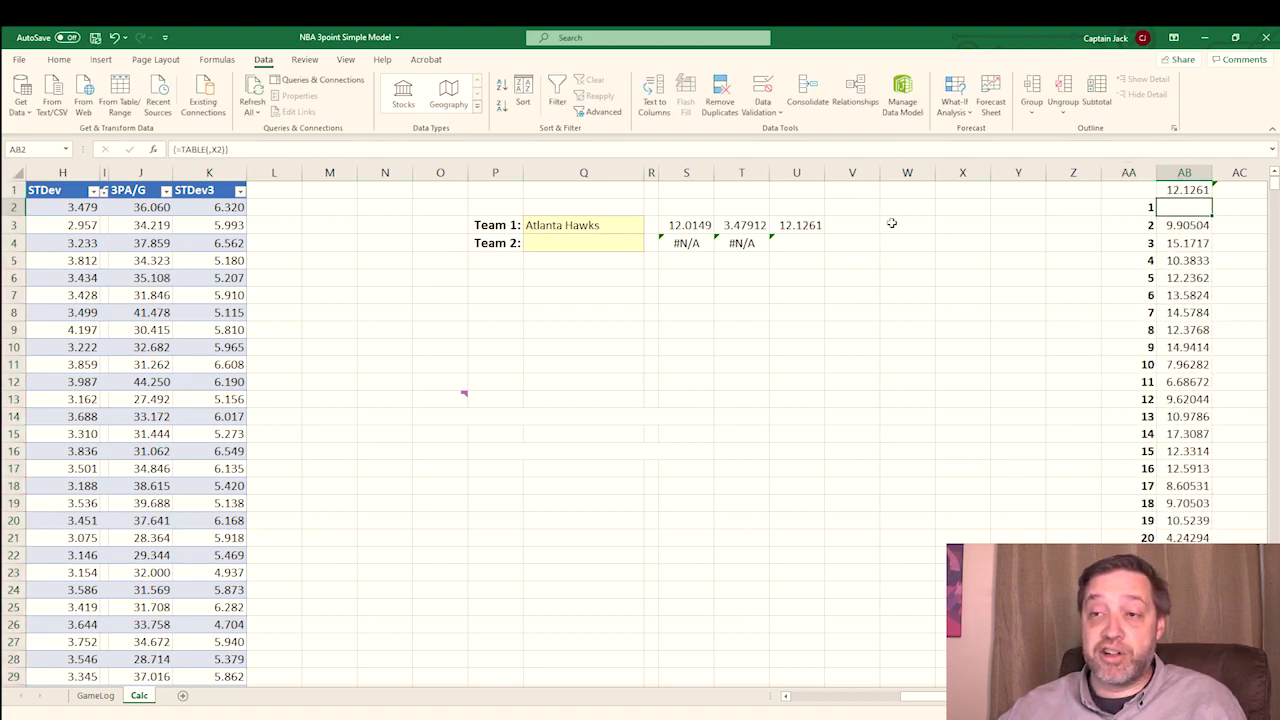
click(59, 59)
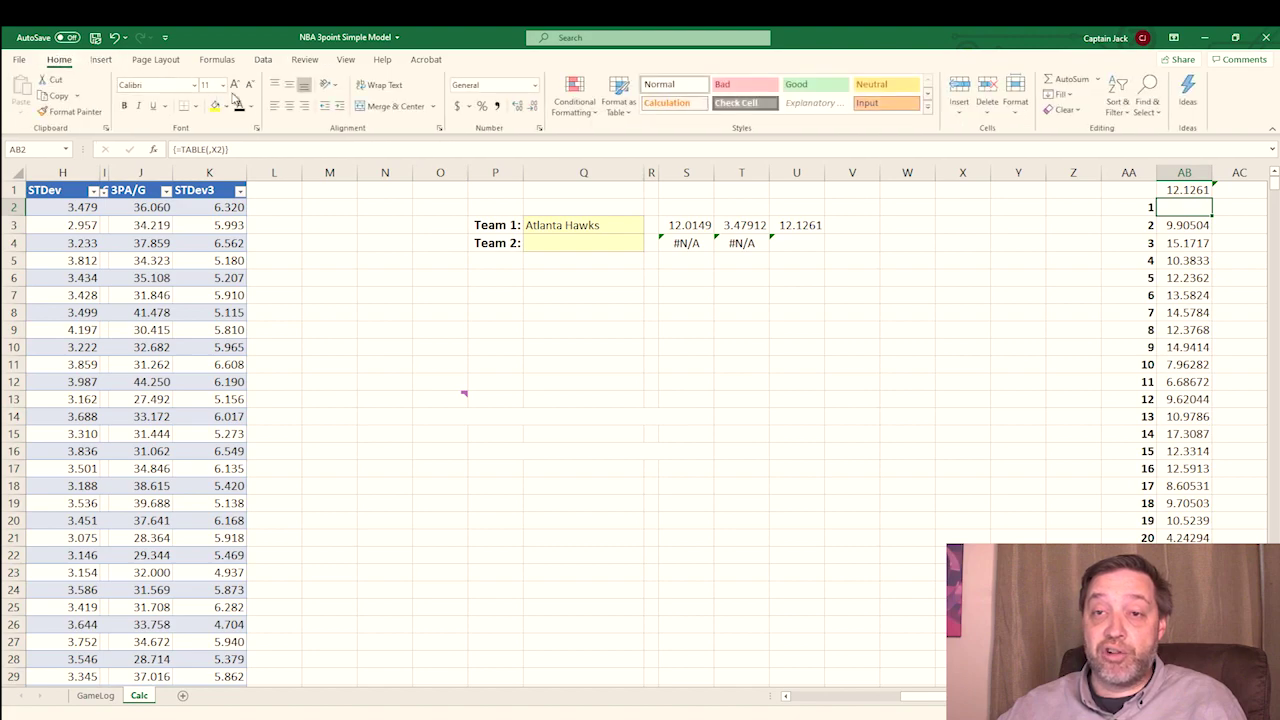
click(238, 104)
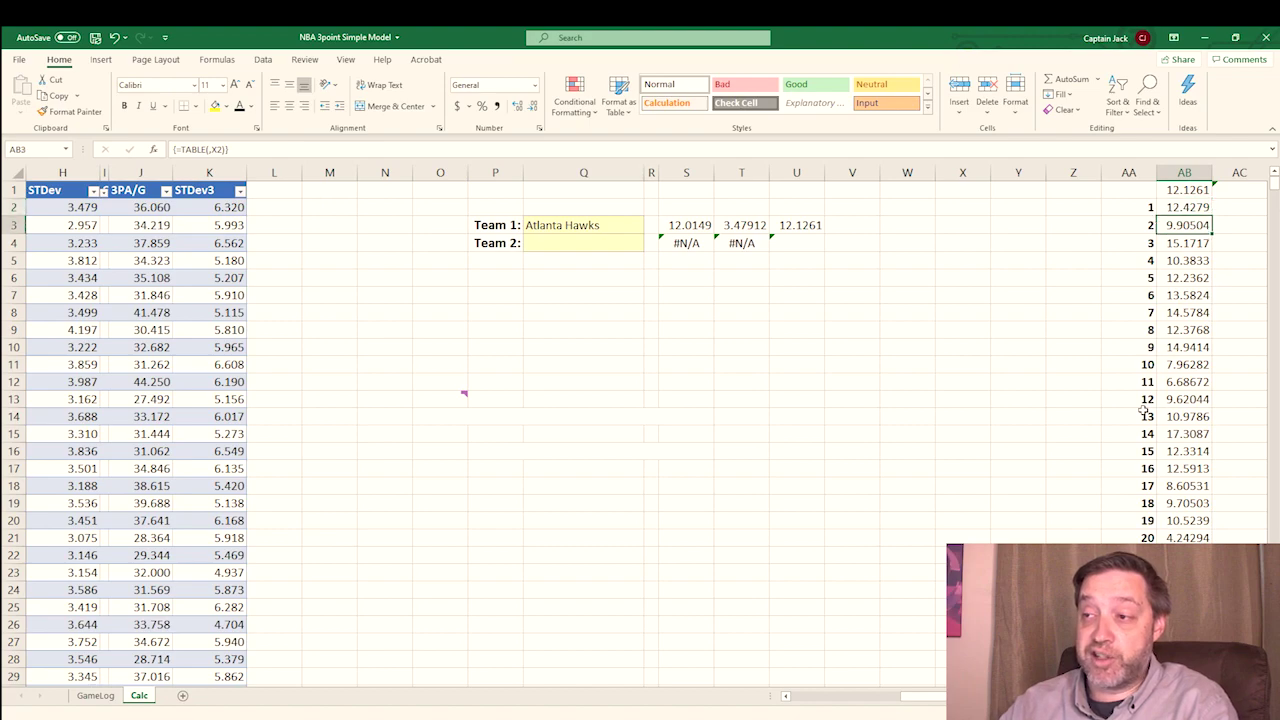
Step: Confirm the simulation column ends at row 1001, then return to the top near Z2
key(ctrl+Down)
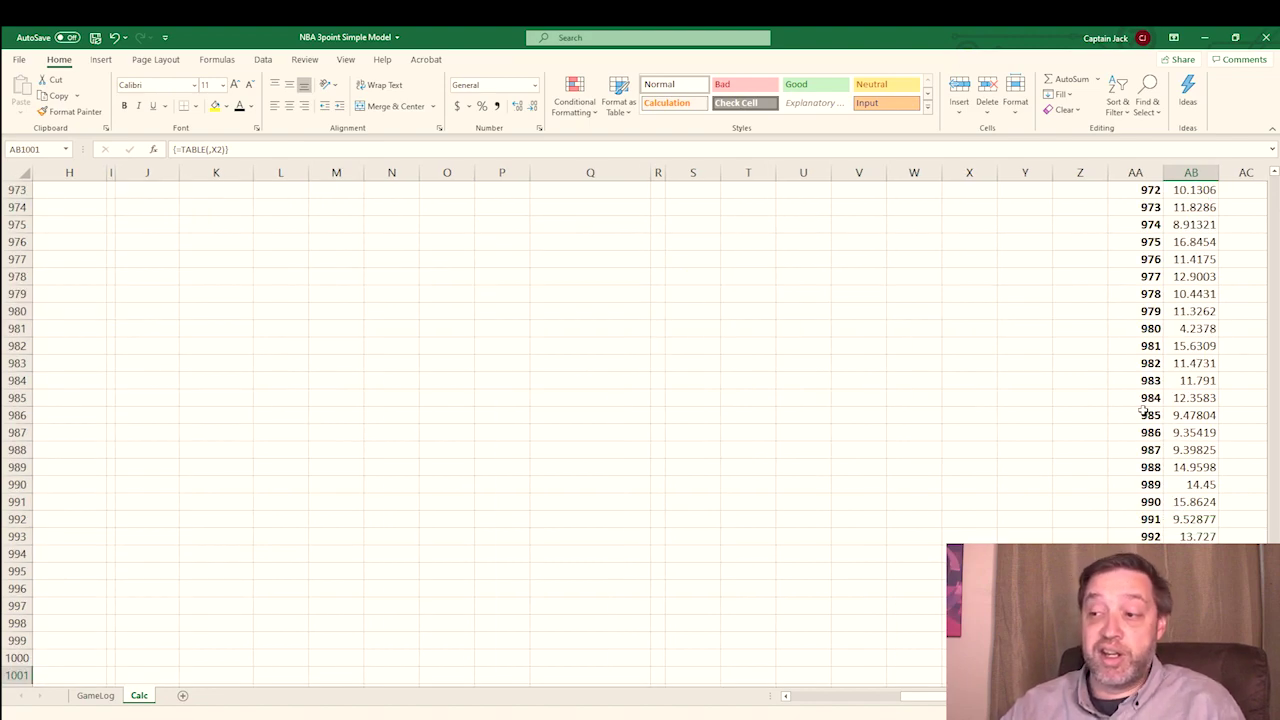
key(ctrl+Up)
key(Down)
key(Left)
key(Left)
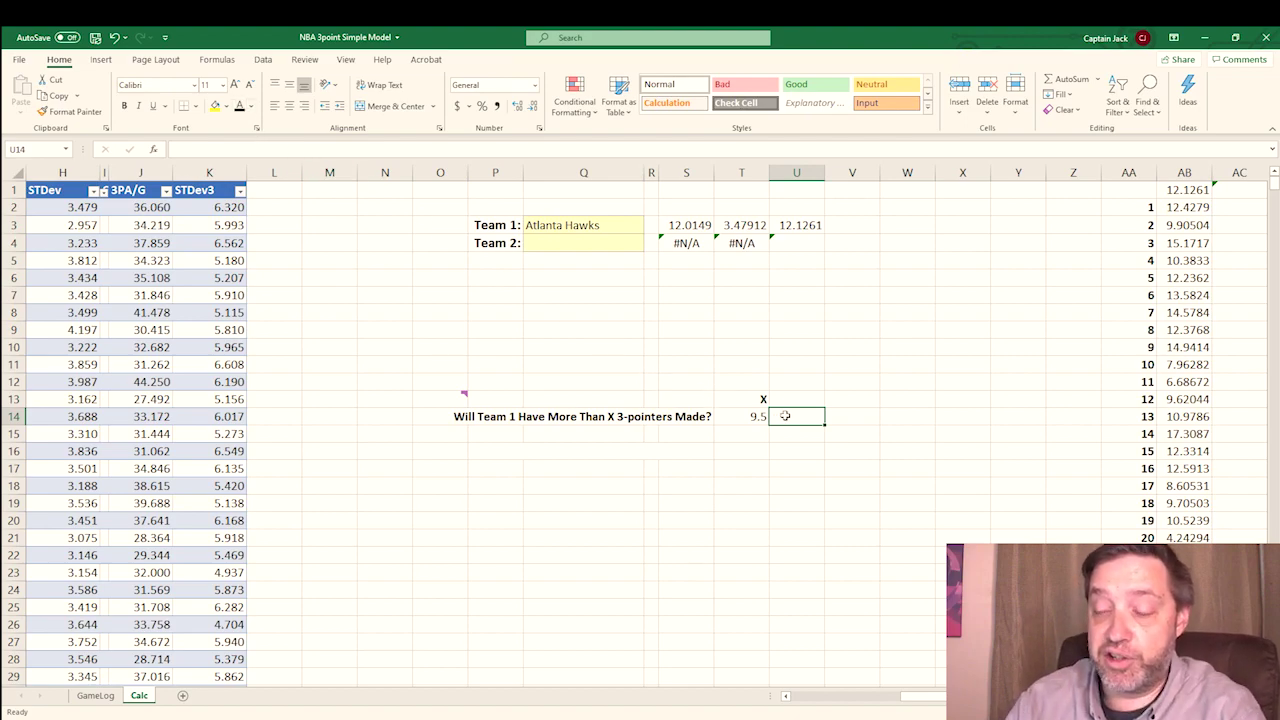
Step: Count trials in AB2:AB1001 above the T14 threshold with COUNTIF in U14
text(=)
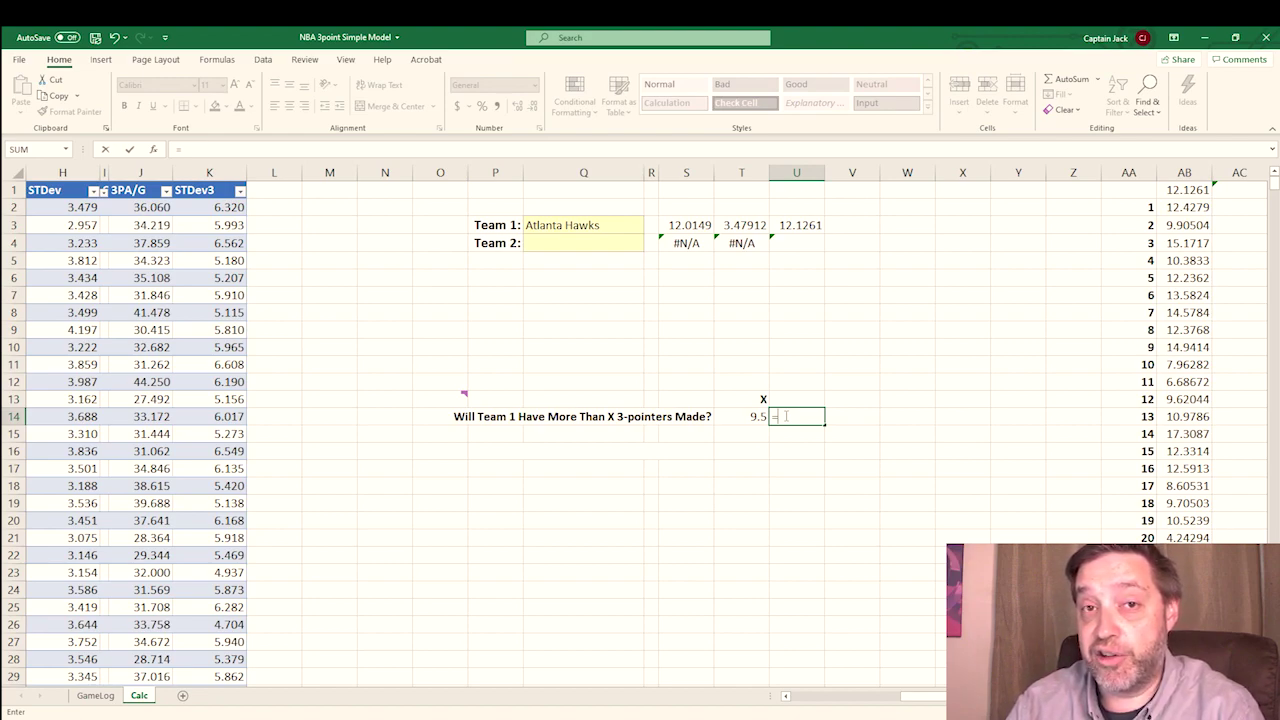
text(COUNTI)
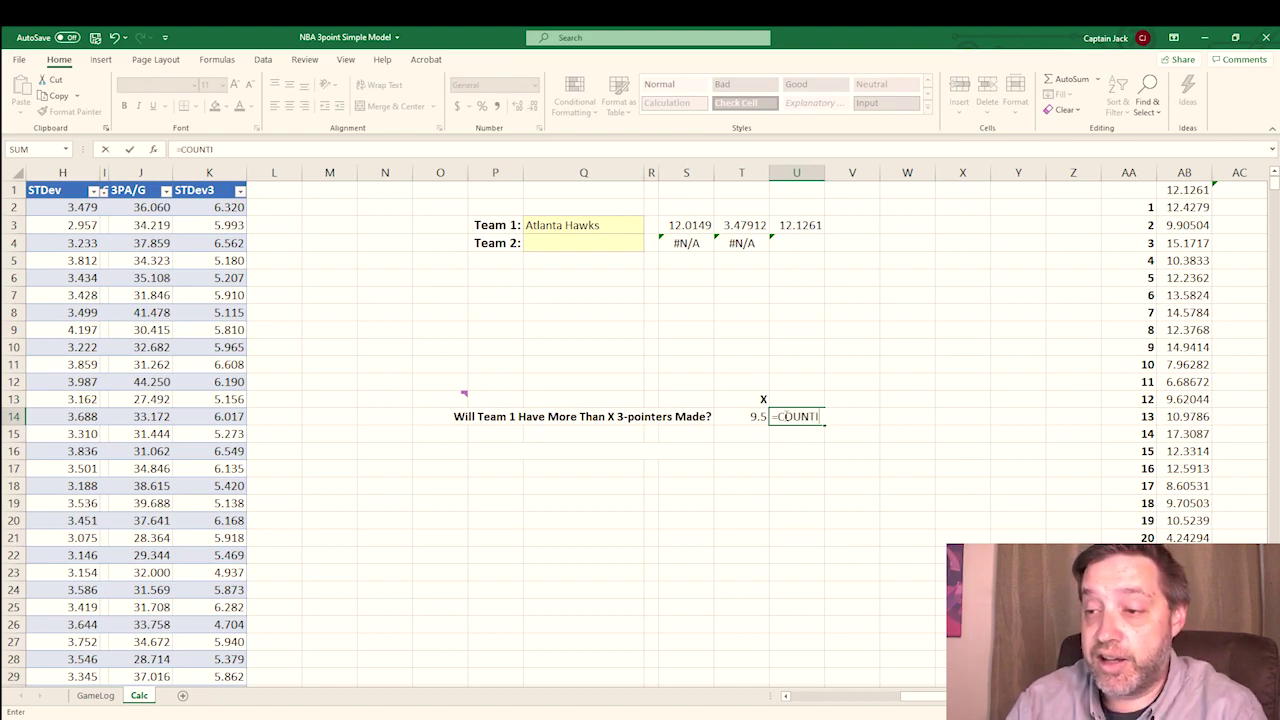
text(F()
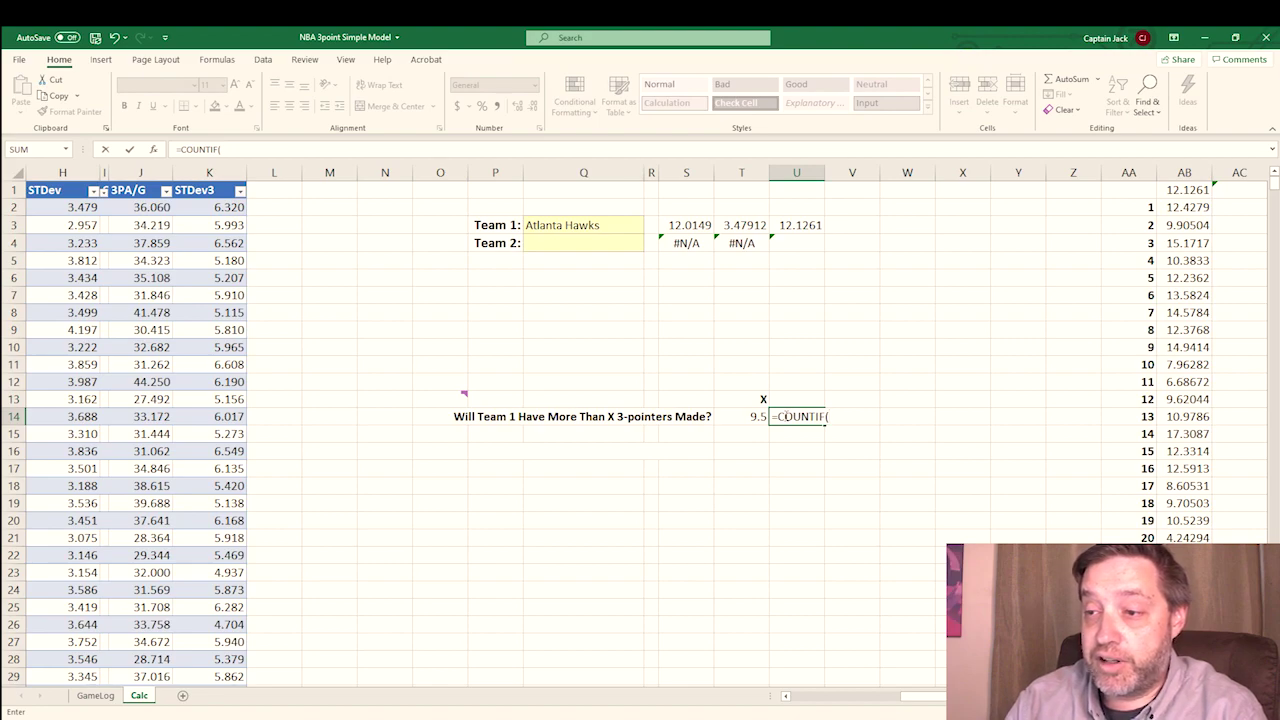
text(AB2:AB)
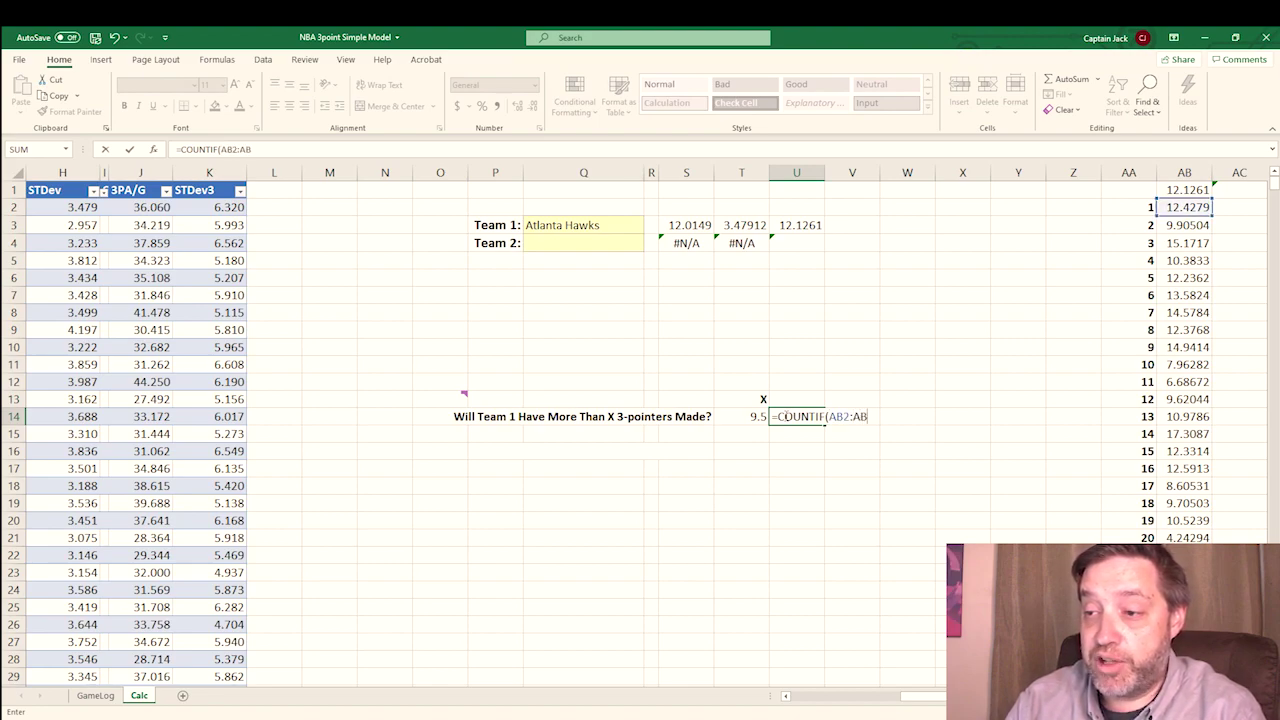
text(1001,)
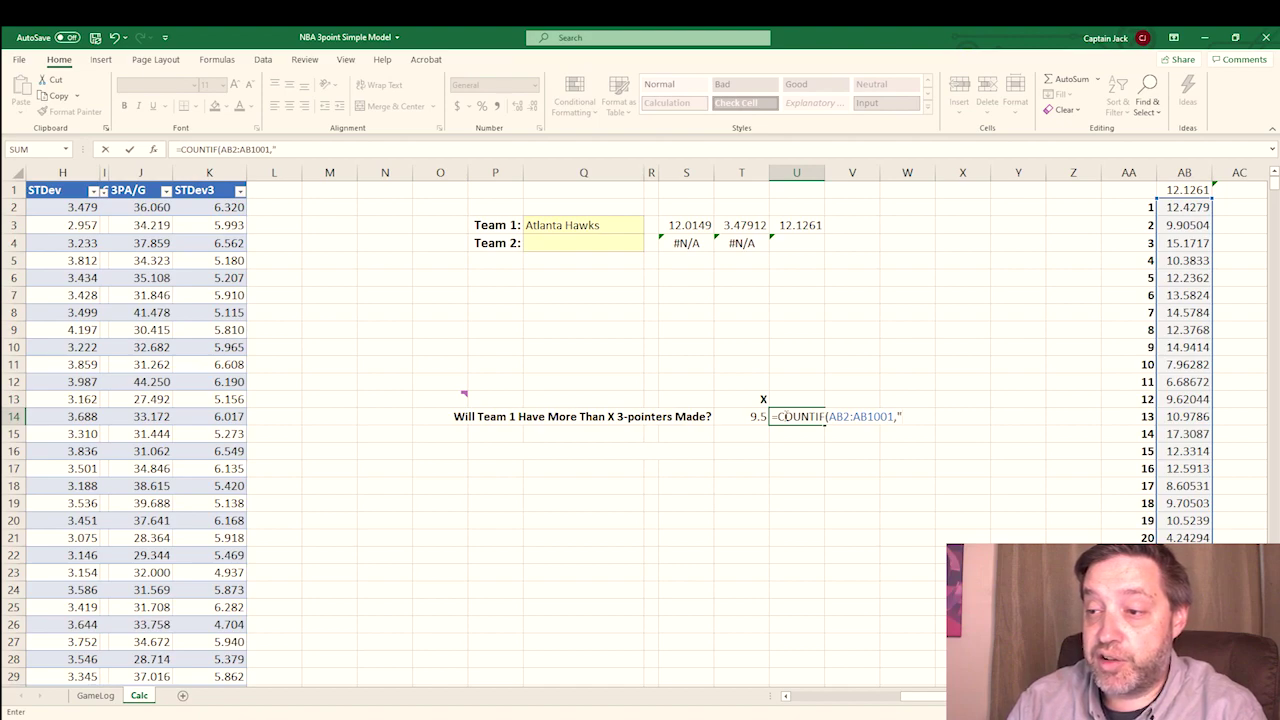
text("&9)
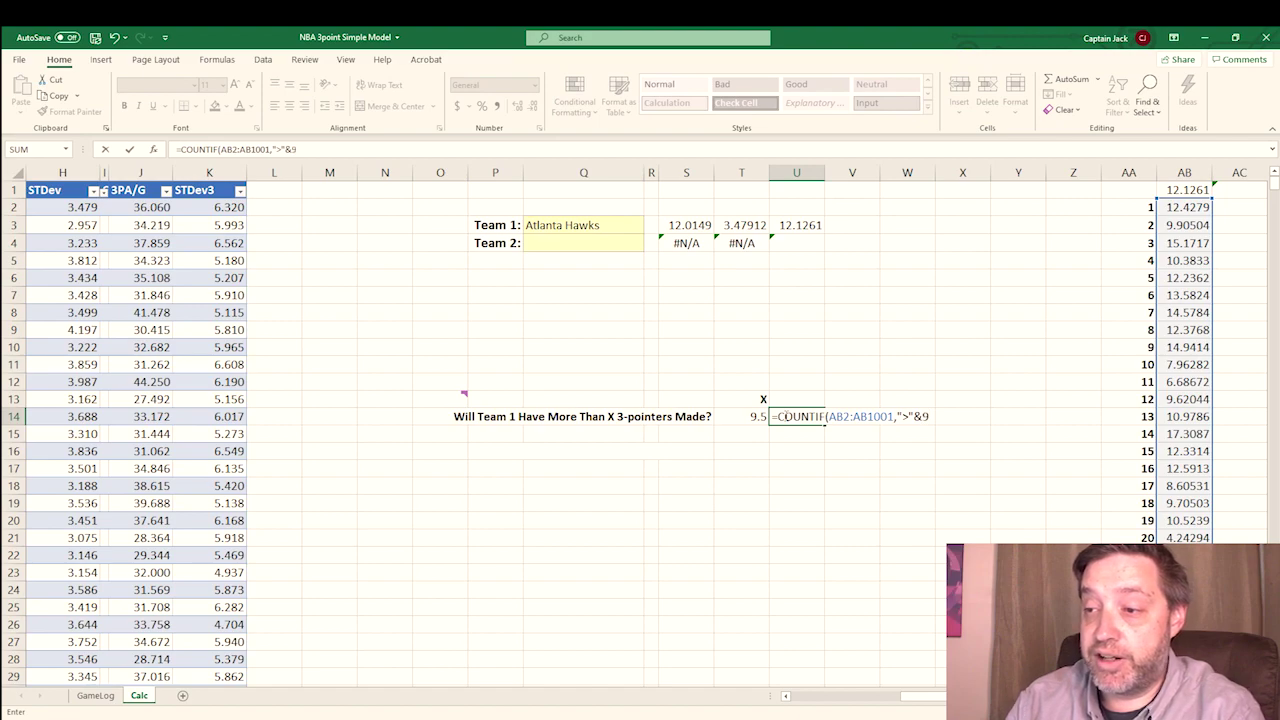
key(BackSpace)
text(T14)
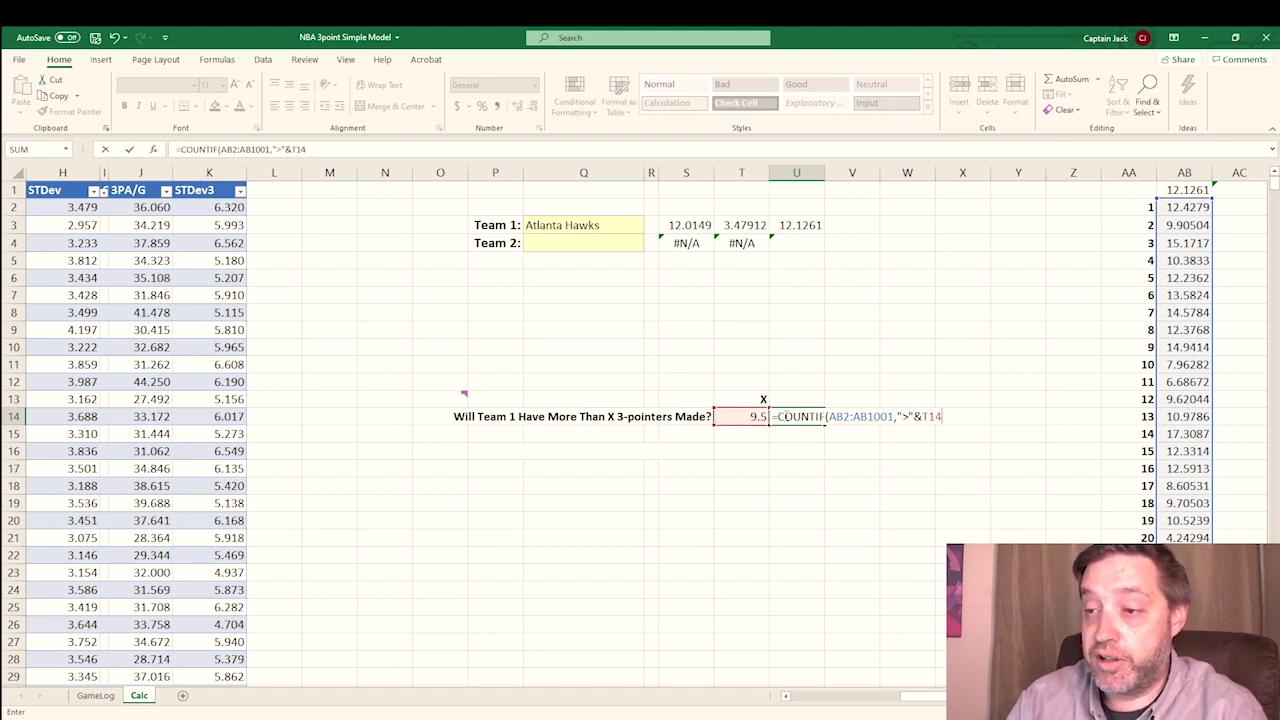
text())
key(Return)
key(Return)
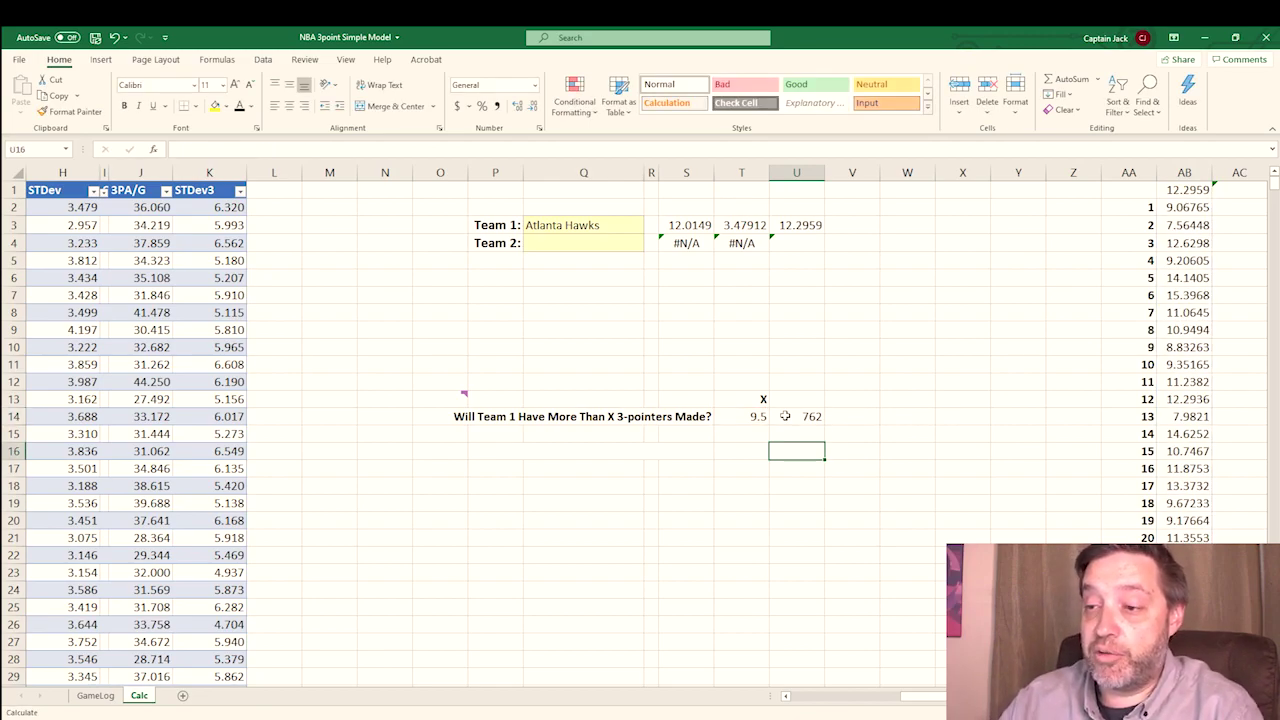
Step: Divide the U14 count by the trials to get a probability of about 0.761, then recalculate
click(785, 416)
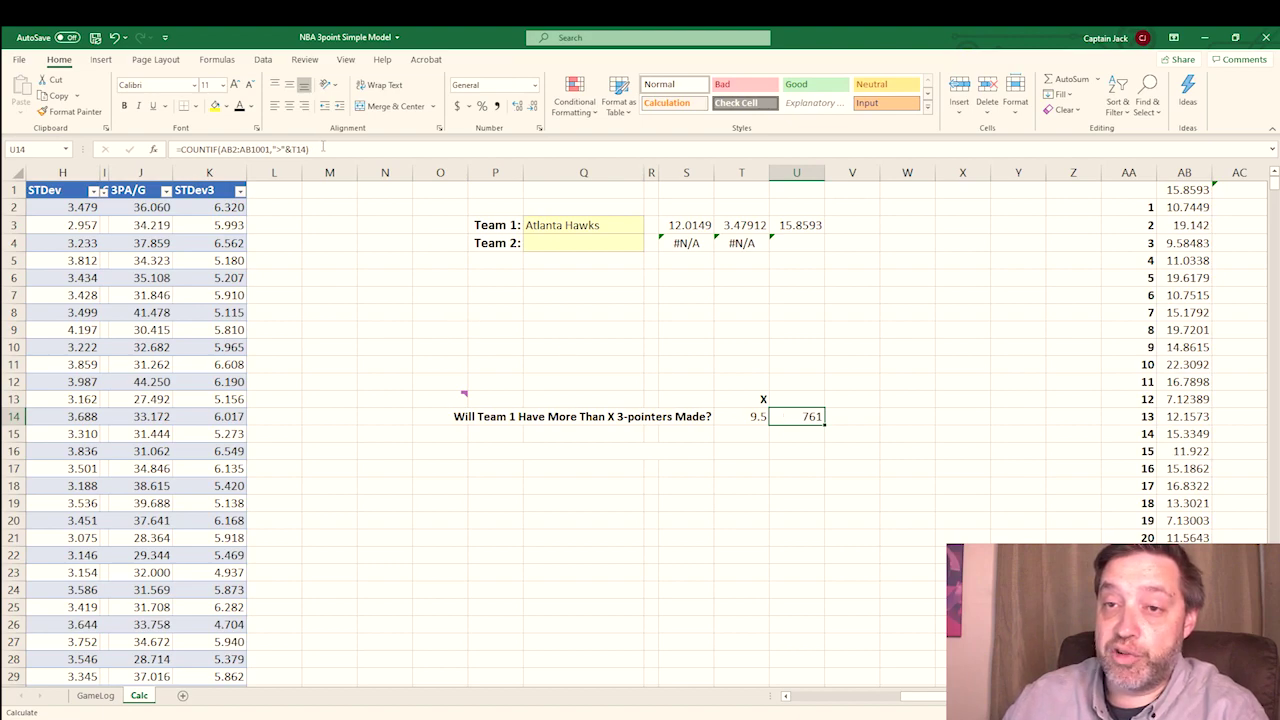
click(323, 148)
text(/100)
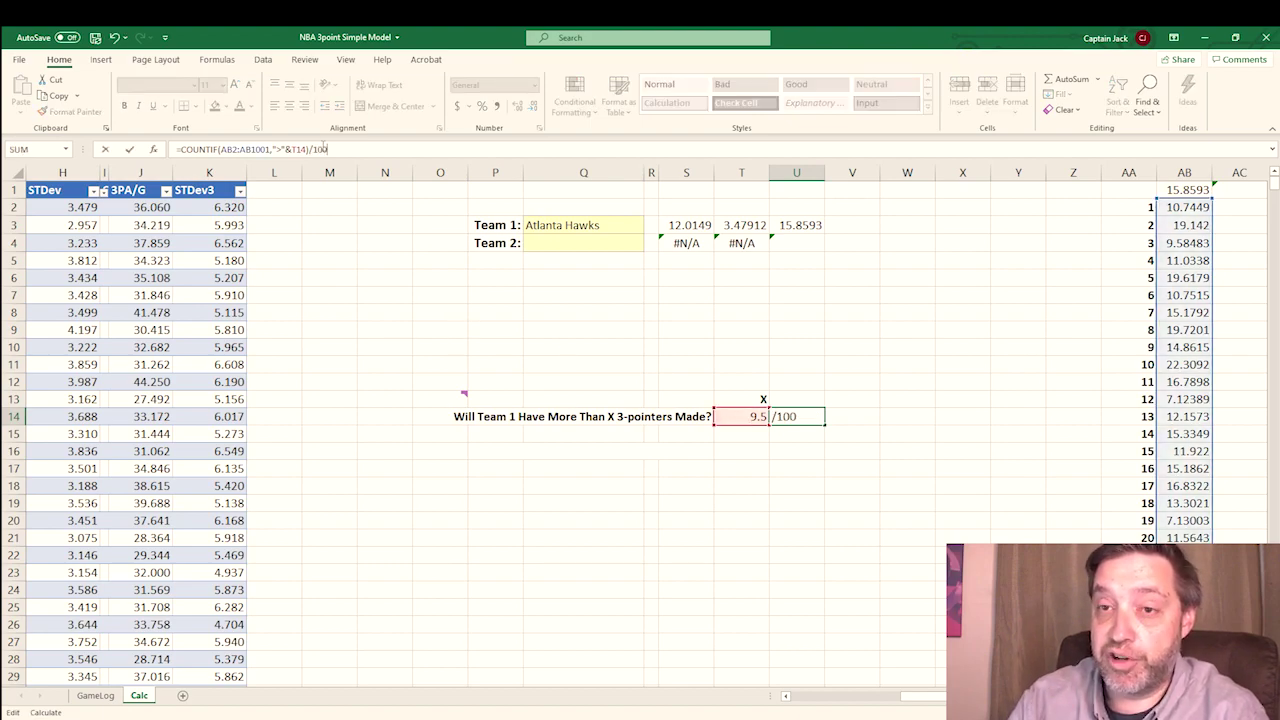
key(Return)
key(Return)
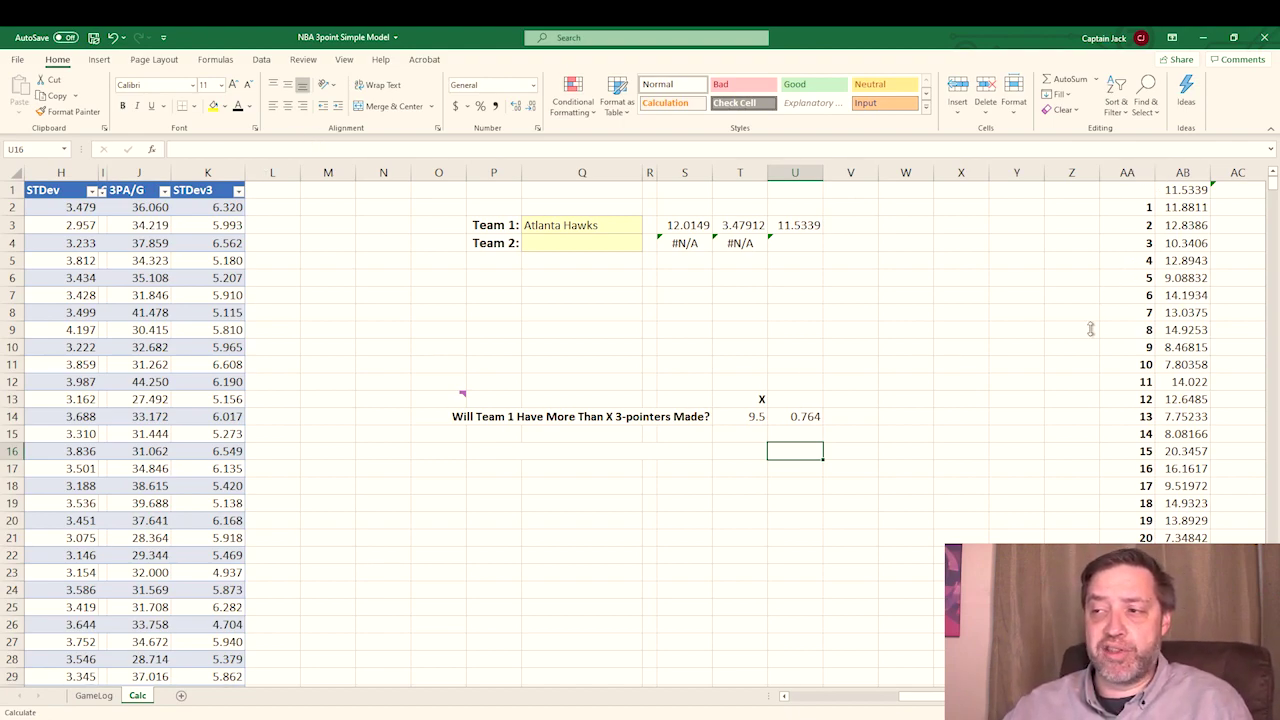
key(F9)
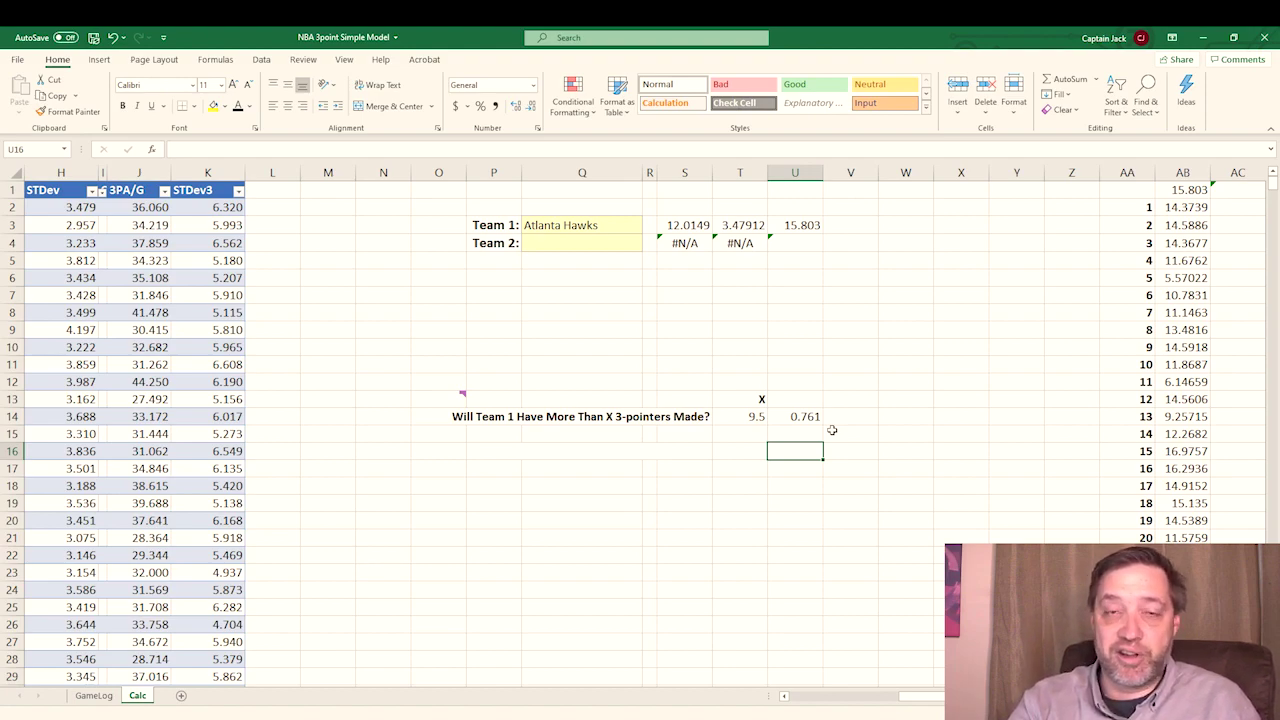
Step: Rerun the simulation three times with F9 until the over-9.5 probability reads 0.77
key(F9)
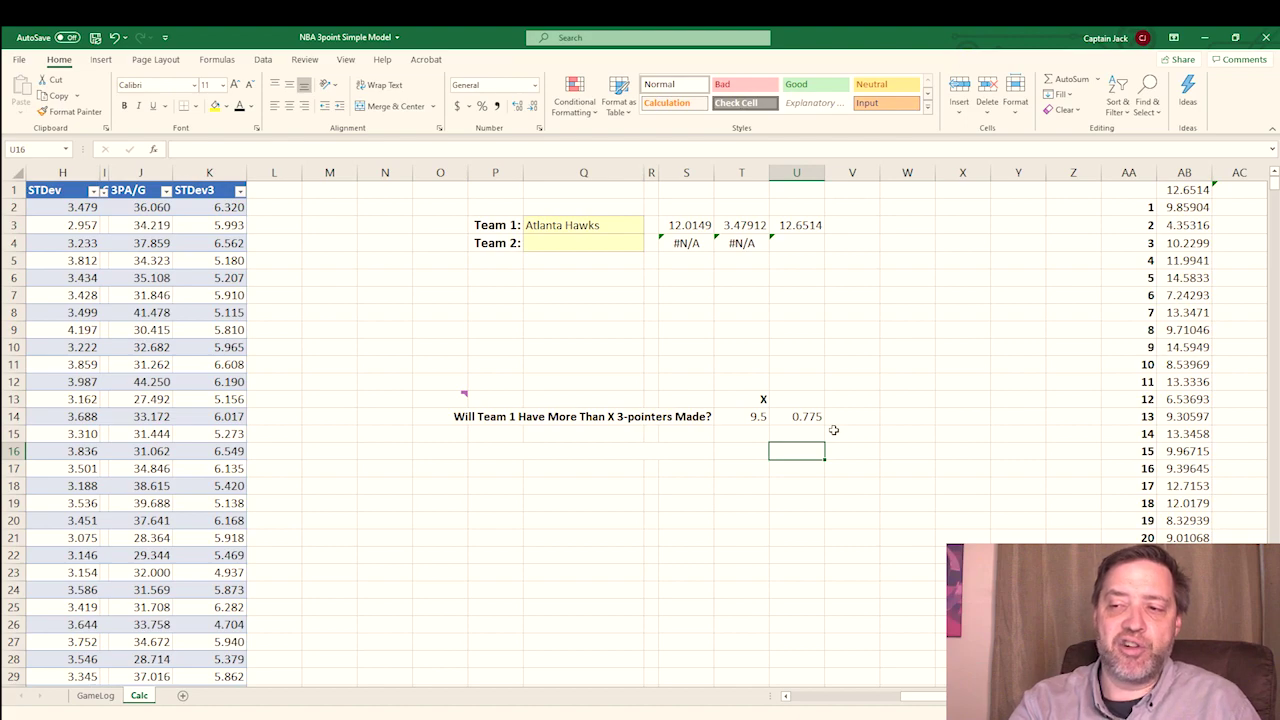
key(F9)
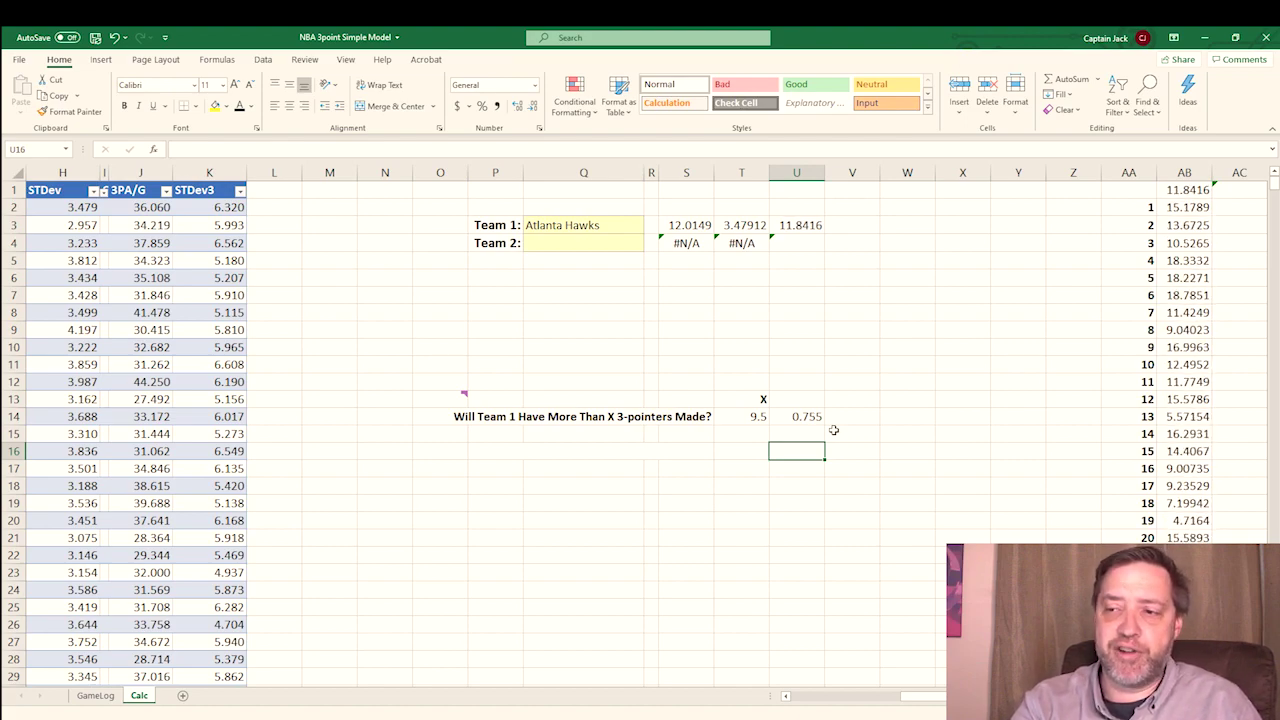
key(F9)
key(F9)
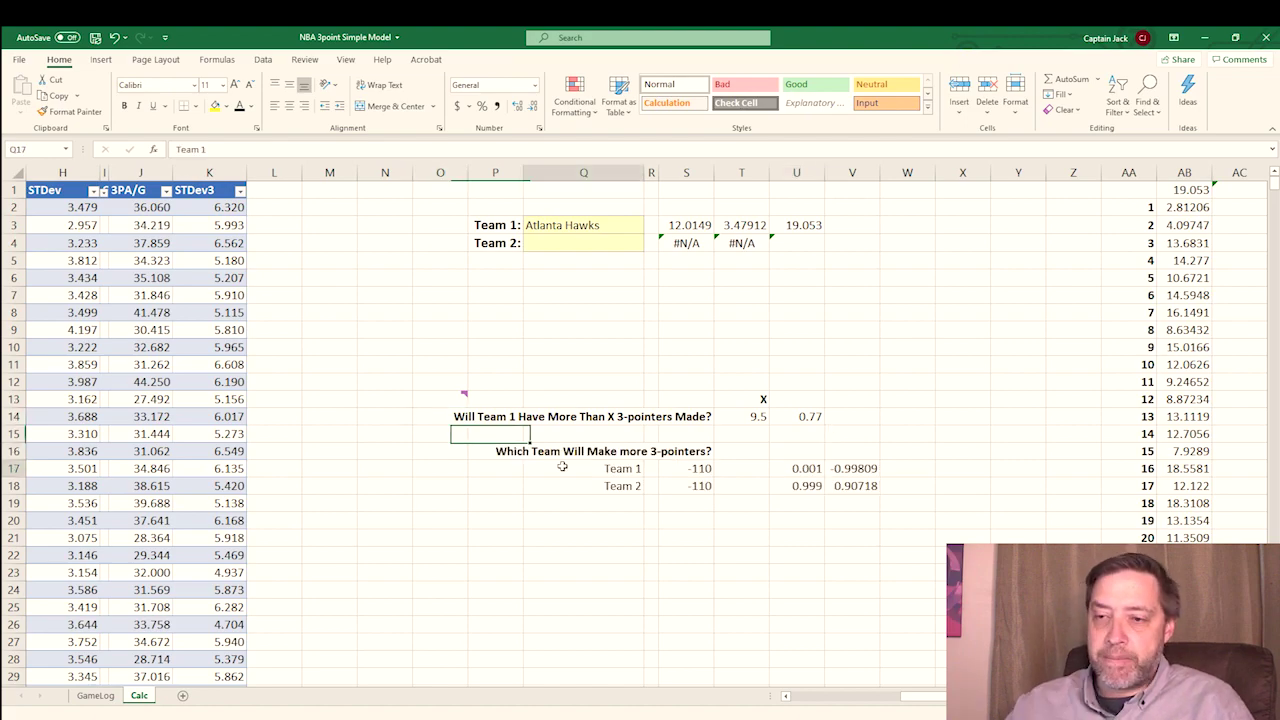
Step: Add the head-to-head block with -110 odds and make Dallas Mavericks Team 2 (15.3134, 3.49929)
click(563, 467)
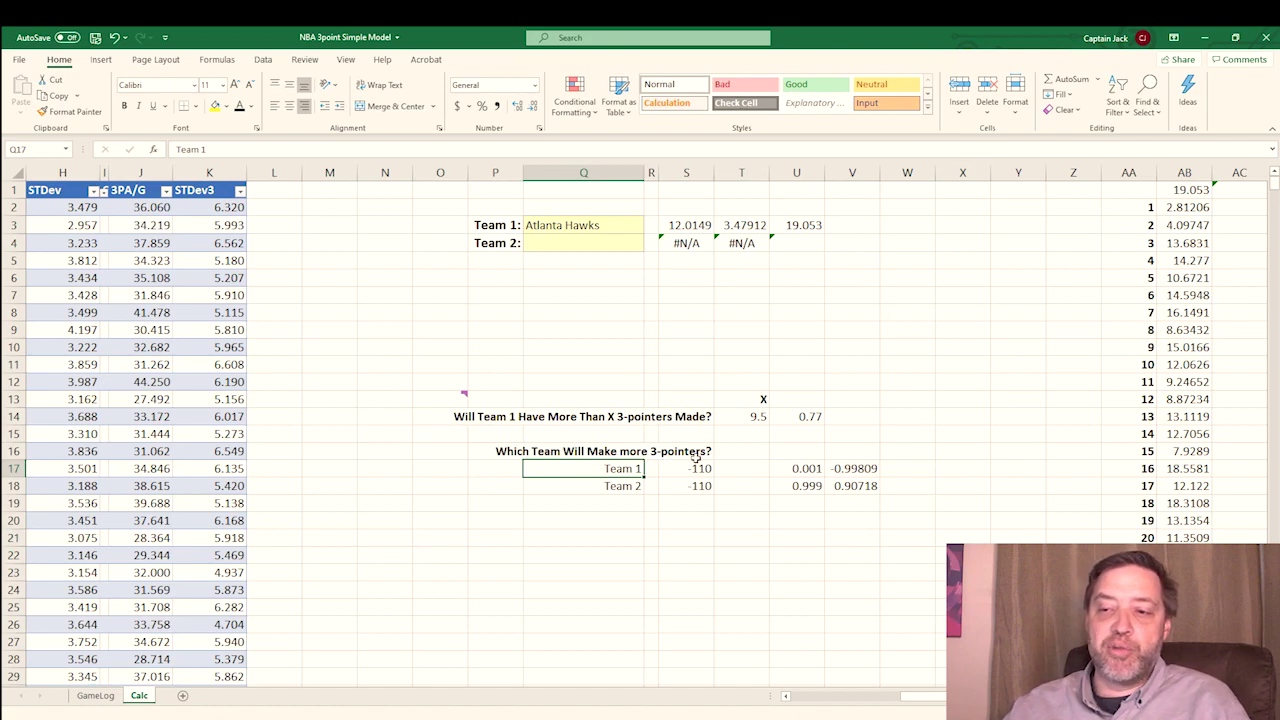
click(596, 244)
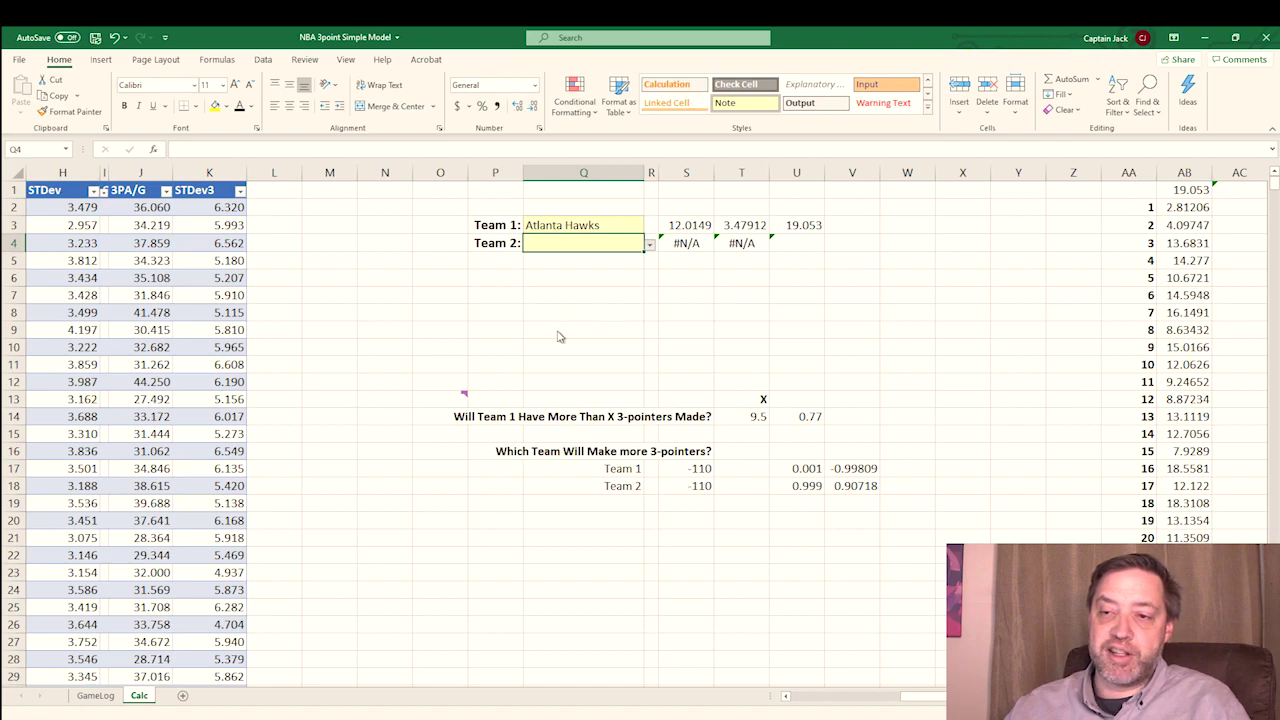
text(Dallas Mavericks)
click(625, 312)
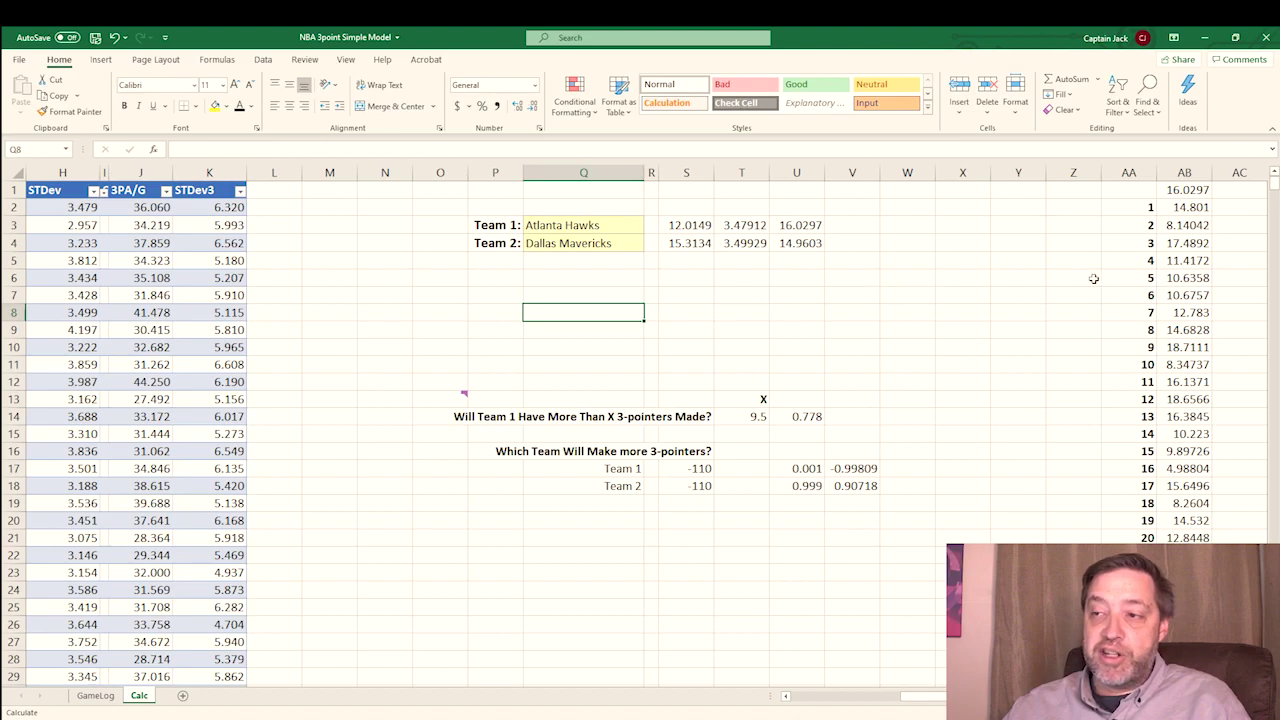
Step: Clear the old values down column AB, then check the AC1 Team 2 reference and AD2 formula
click(1184, 207)
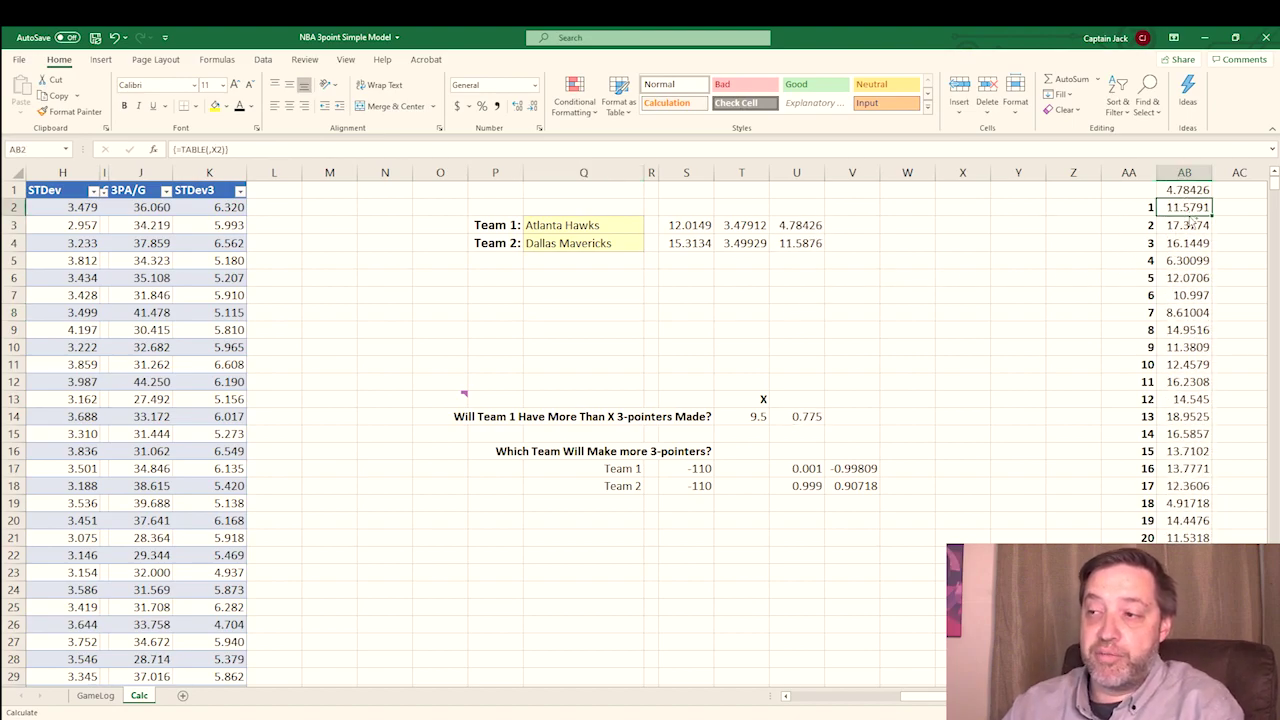
key(ctrl+shift+Down)
key(Delete)
key(ctrl+BackSpace)
key(Up)
key(Right)
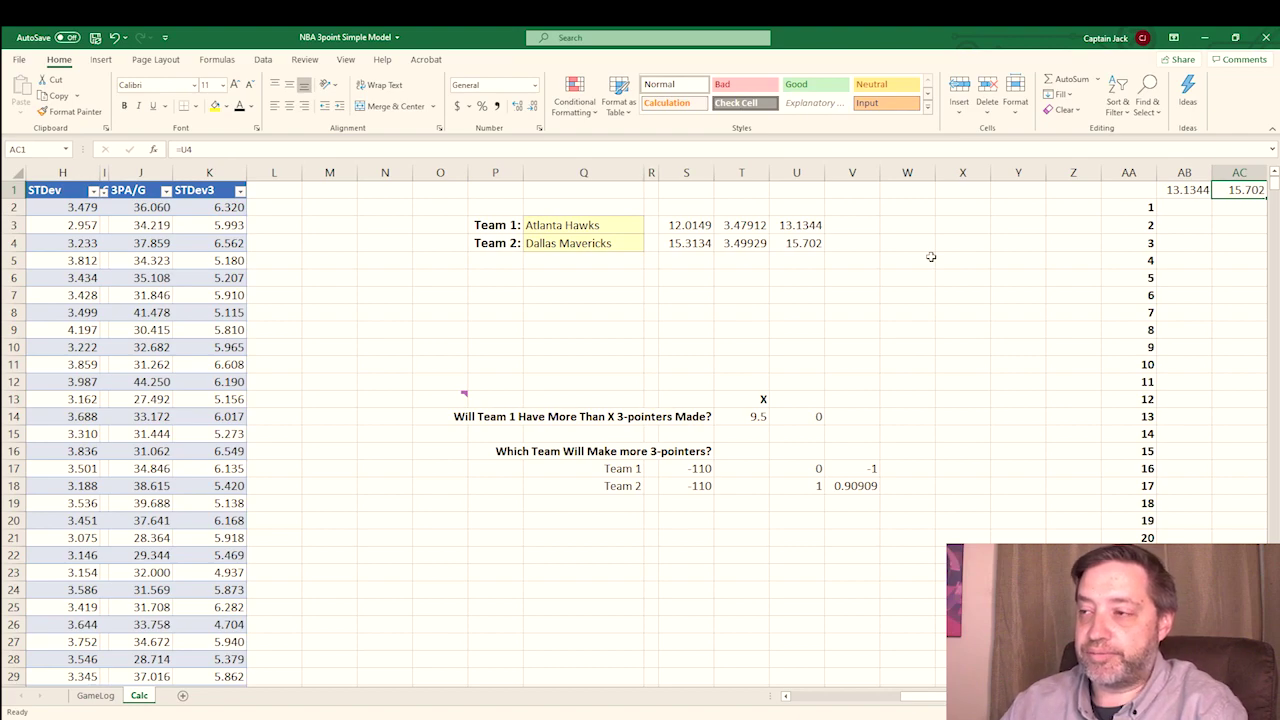
key(Right)
key(Down)
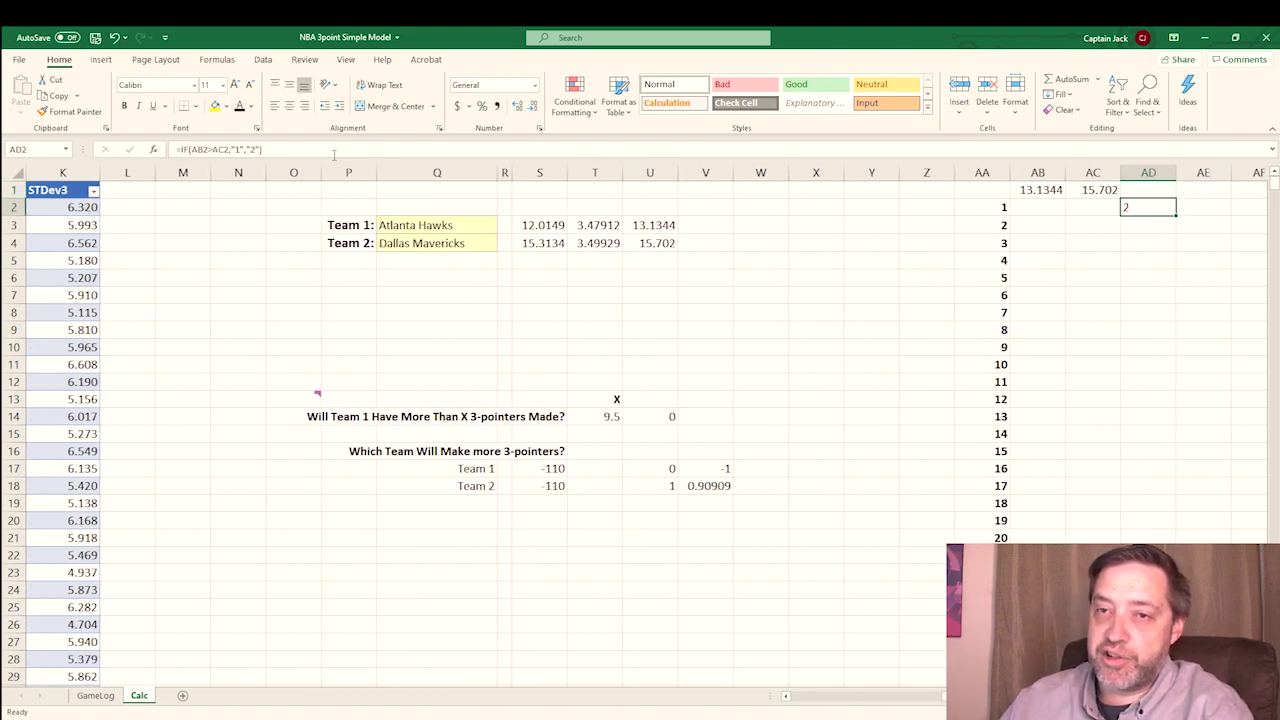
Step: Select the simulation block from AA1:AC2 down through the last trial row
click(920, 248)
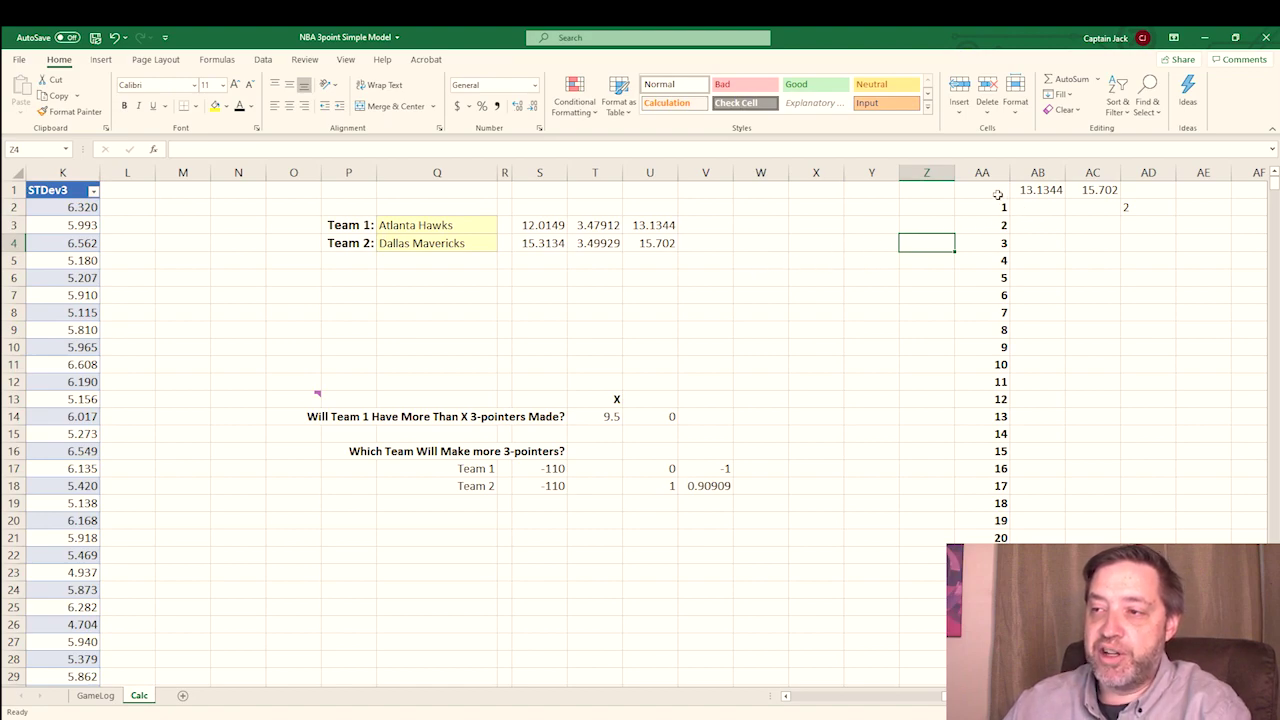
drag(988, 190, 1085, 201)
key(ctrl+shift+Down)
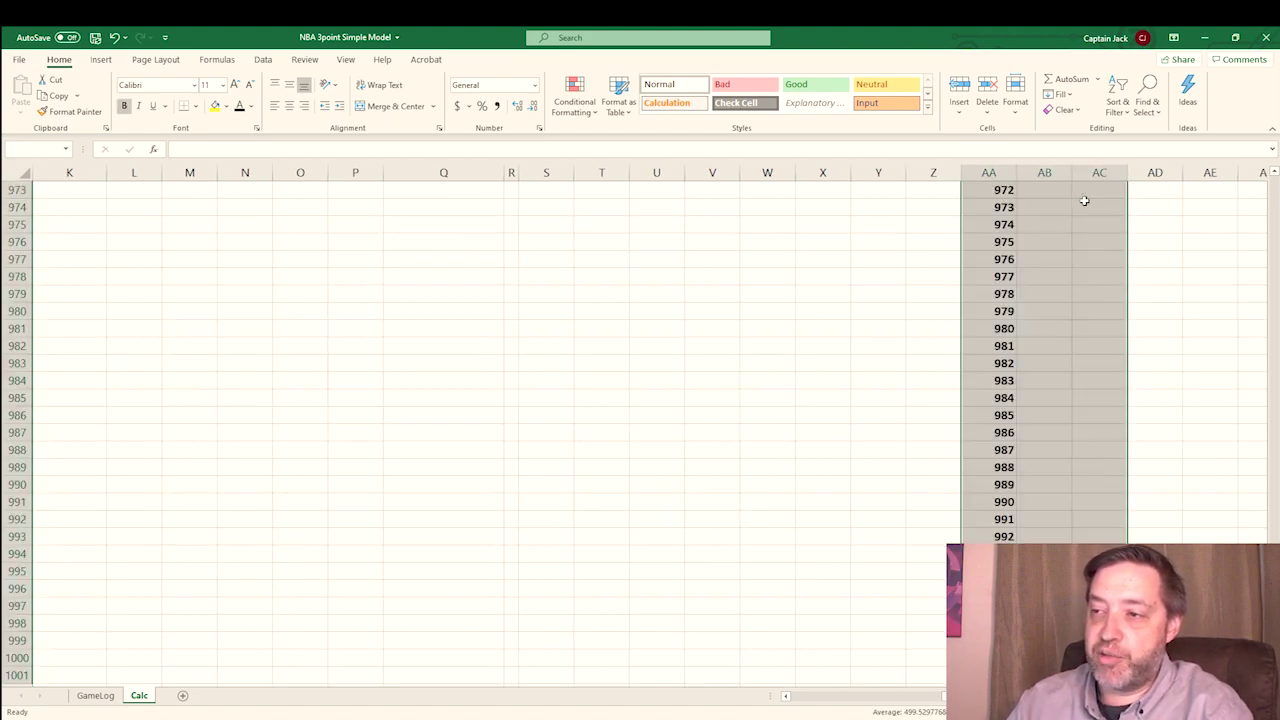
Step: Build a What-If data table over the AA–AC block using $X$3 as the column input cell
click(263, 59)
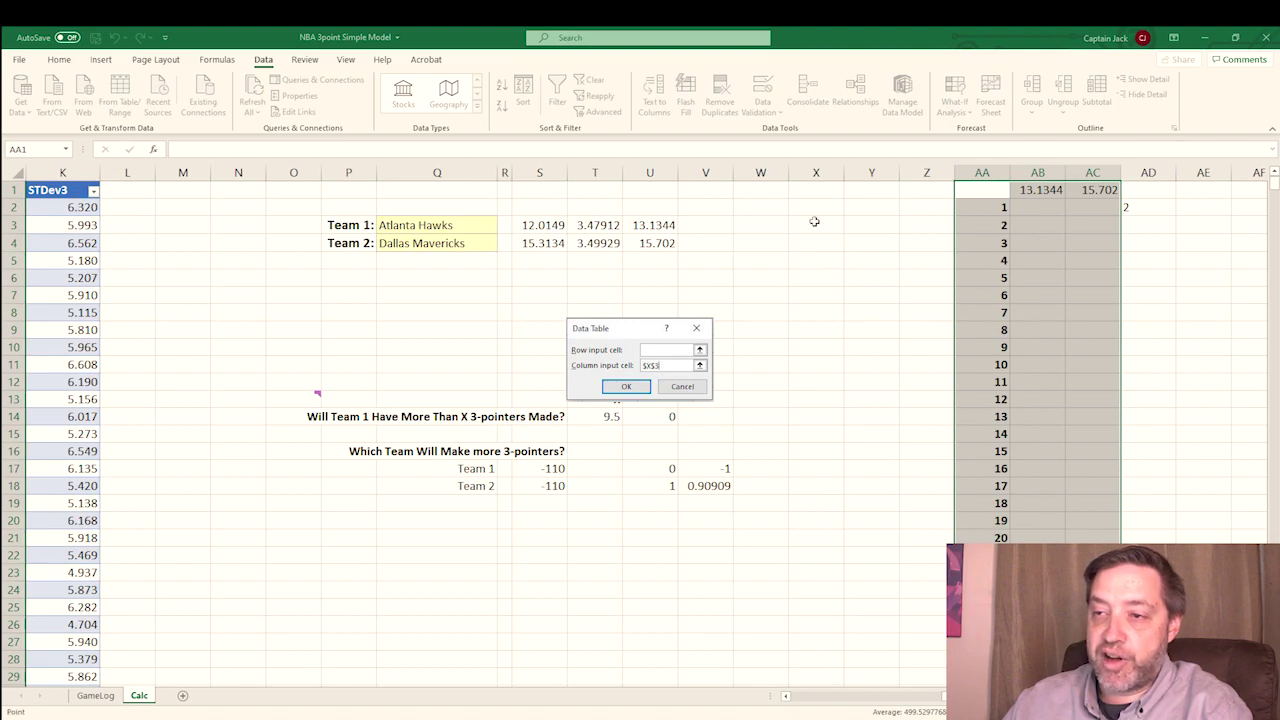
click(626, 386)
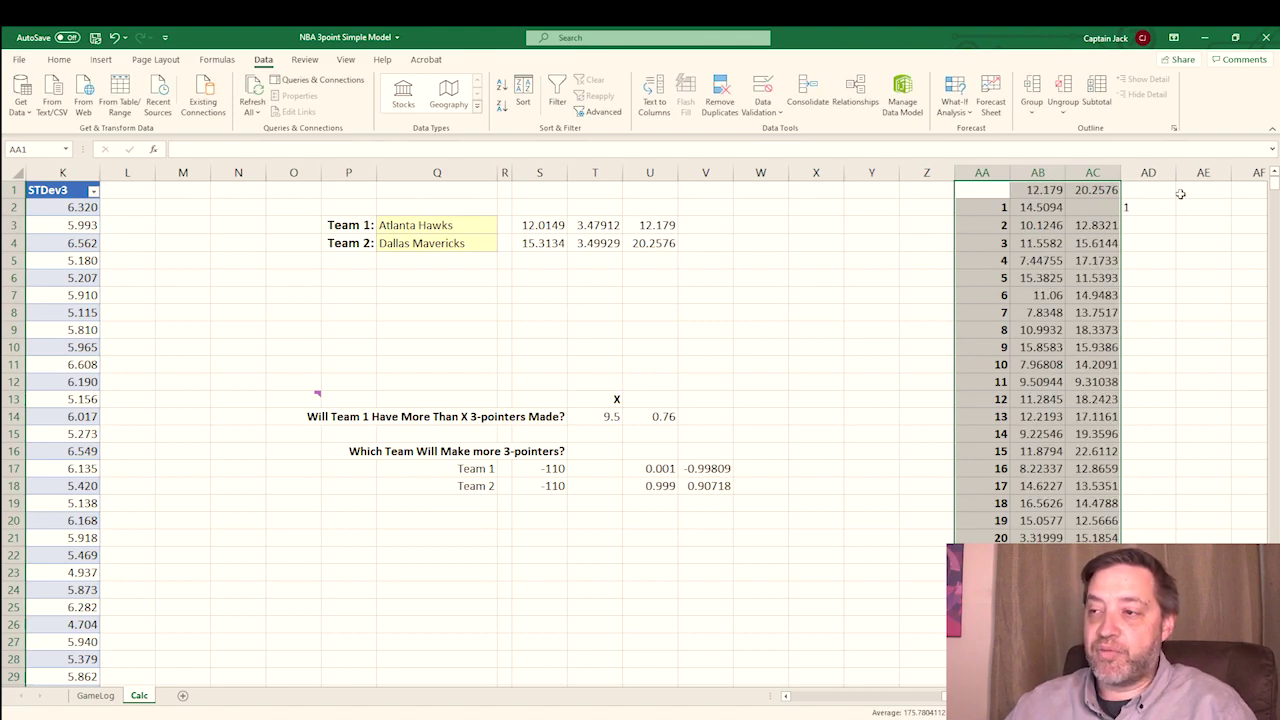
click(1116, 206)
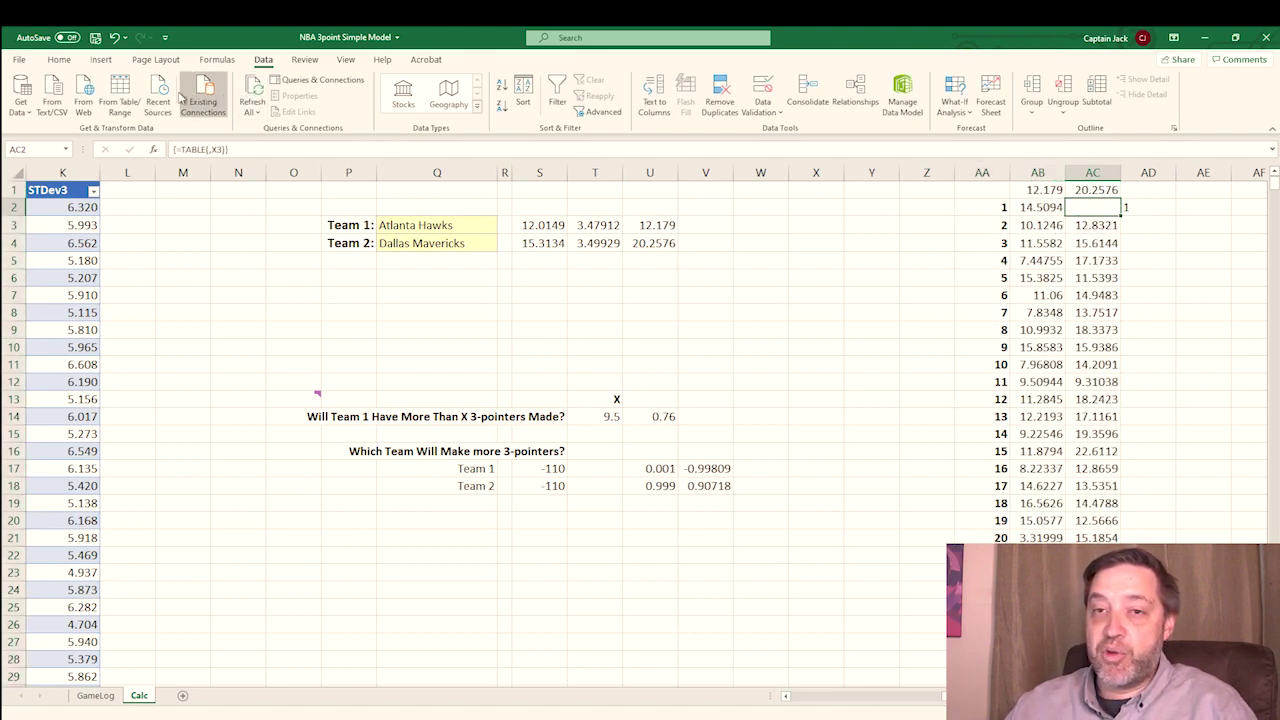
click(59, 59)
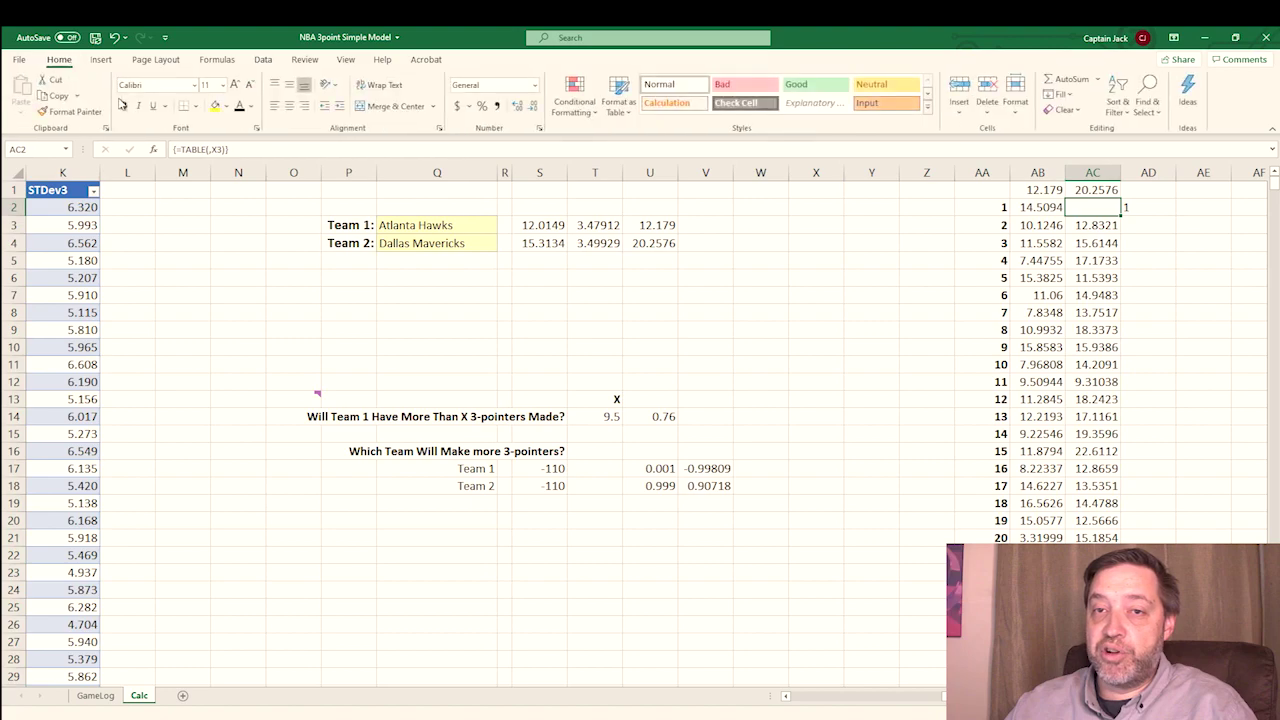
click(239, 105)
Step: Fill AD2's =IF(AB2>AC2,"1","2") down all trials, giving win probabilities 0.263 and 0.737
click(1150, 208)
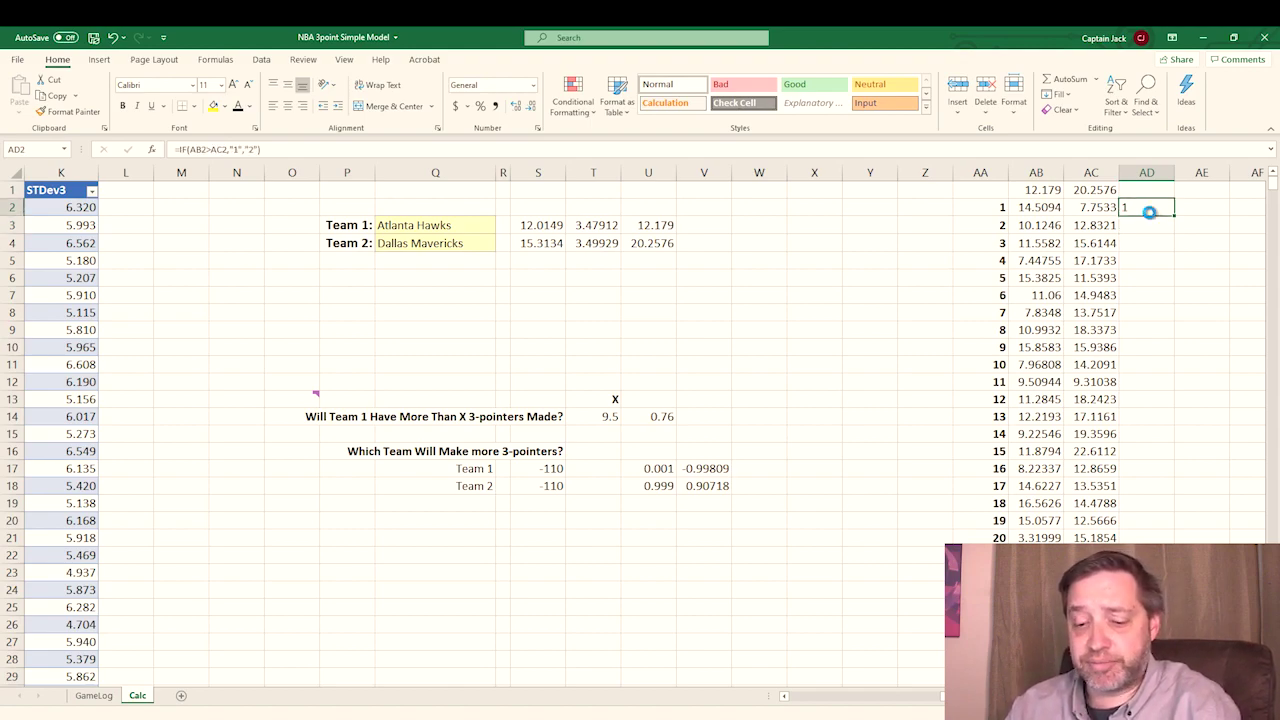
double_click(1175, 215)
click(648, 451)
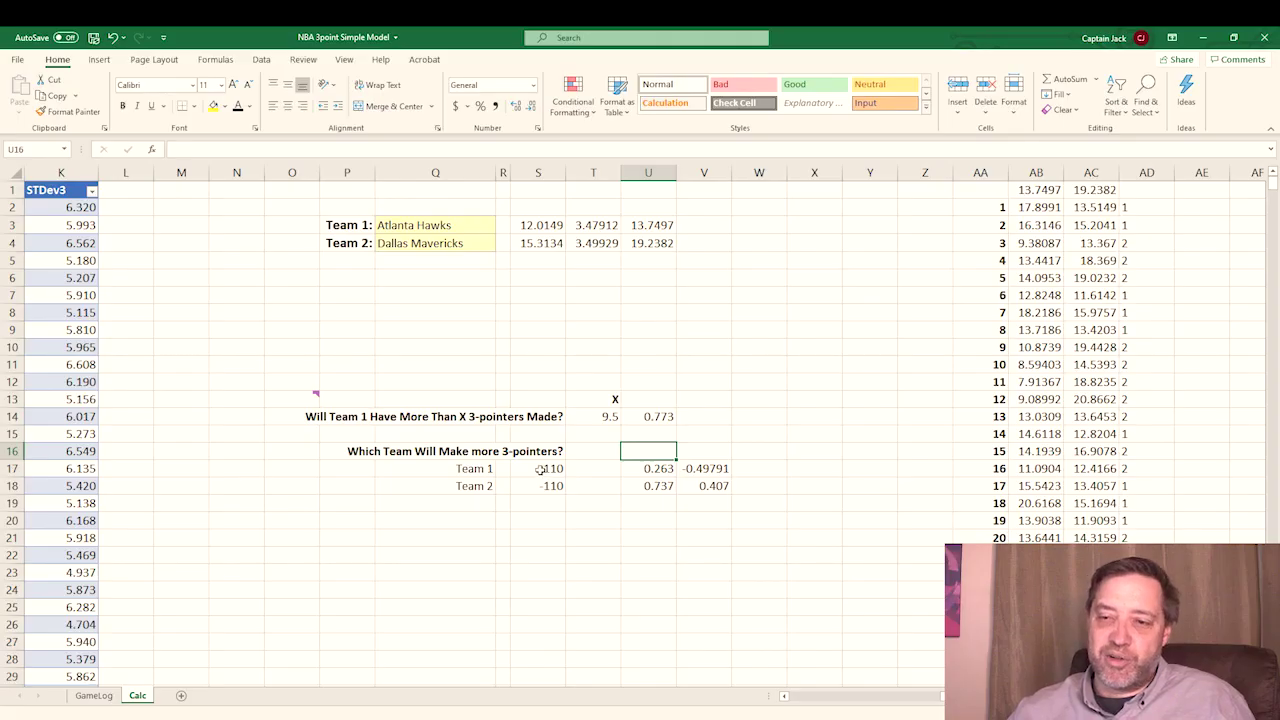
Step: Enter odds of 120 in S17 for Team 1 and -150 in S18 for Team 2
click(542, 470)
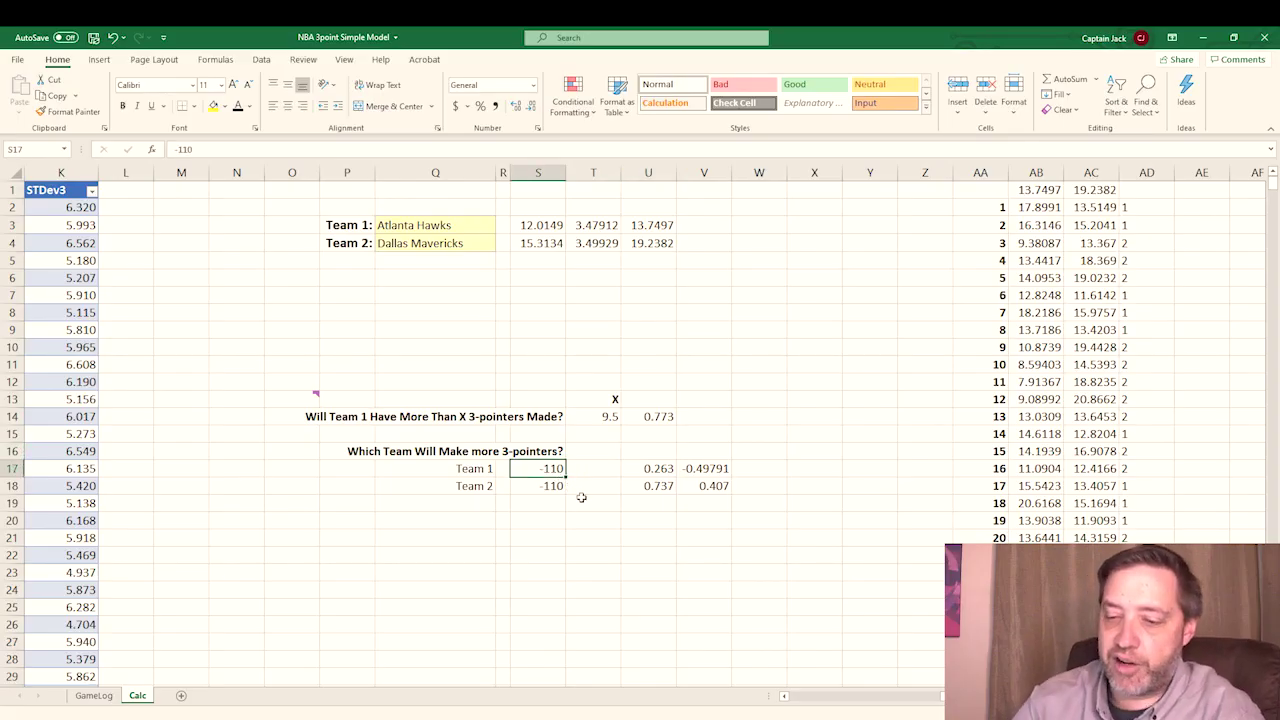
text(120)
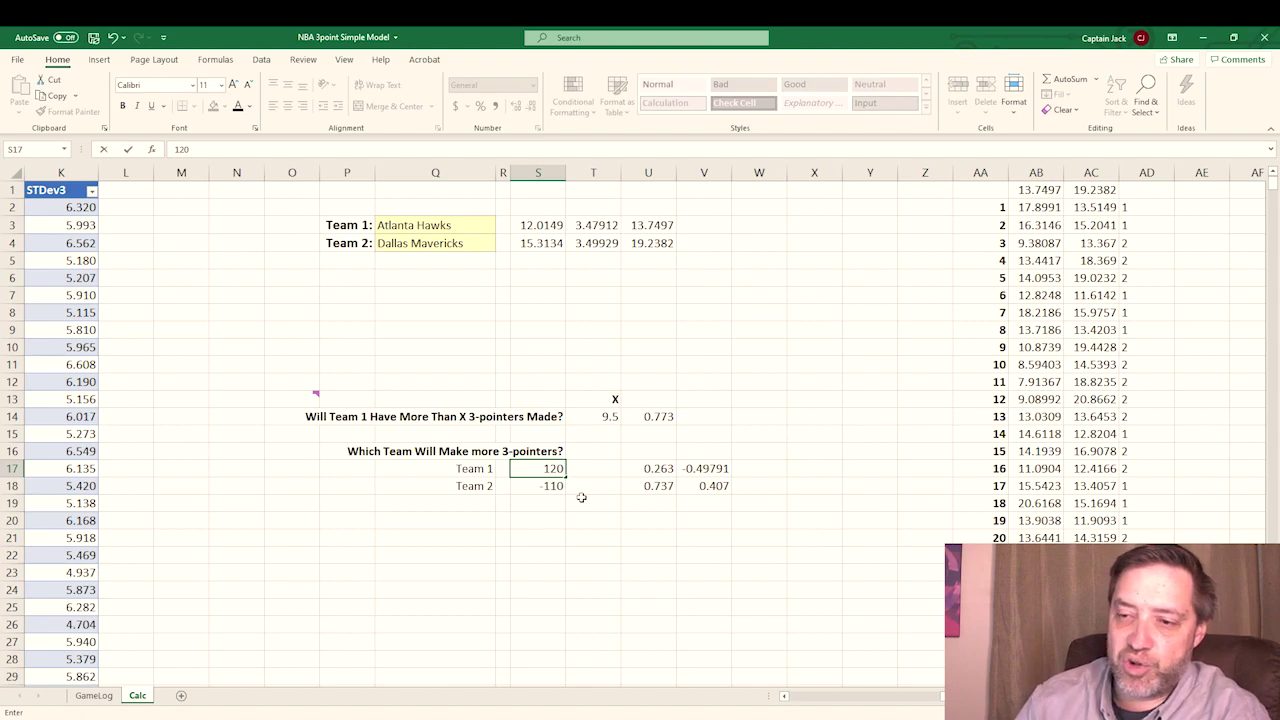
key(Return)
text(-150)
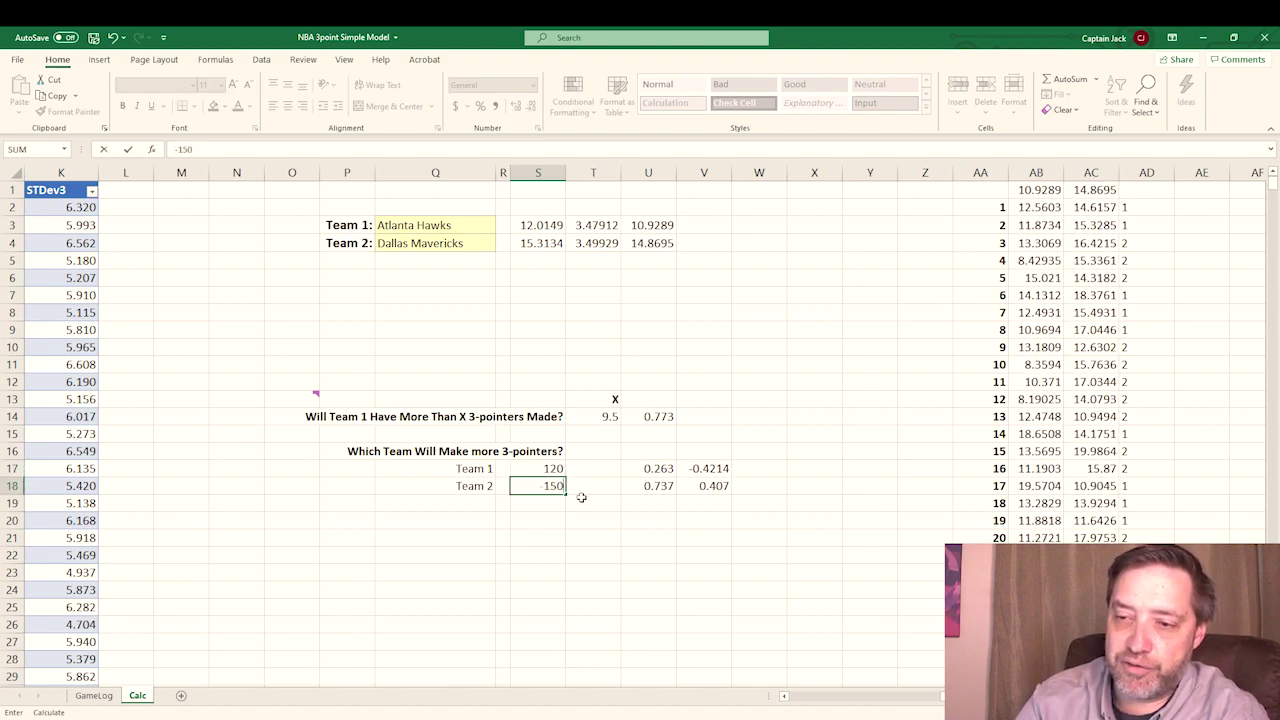
key(Return)
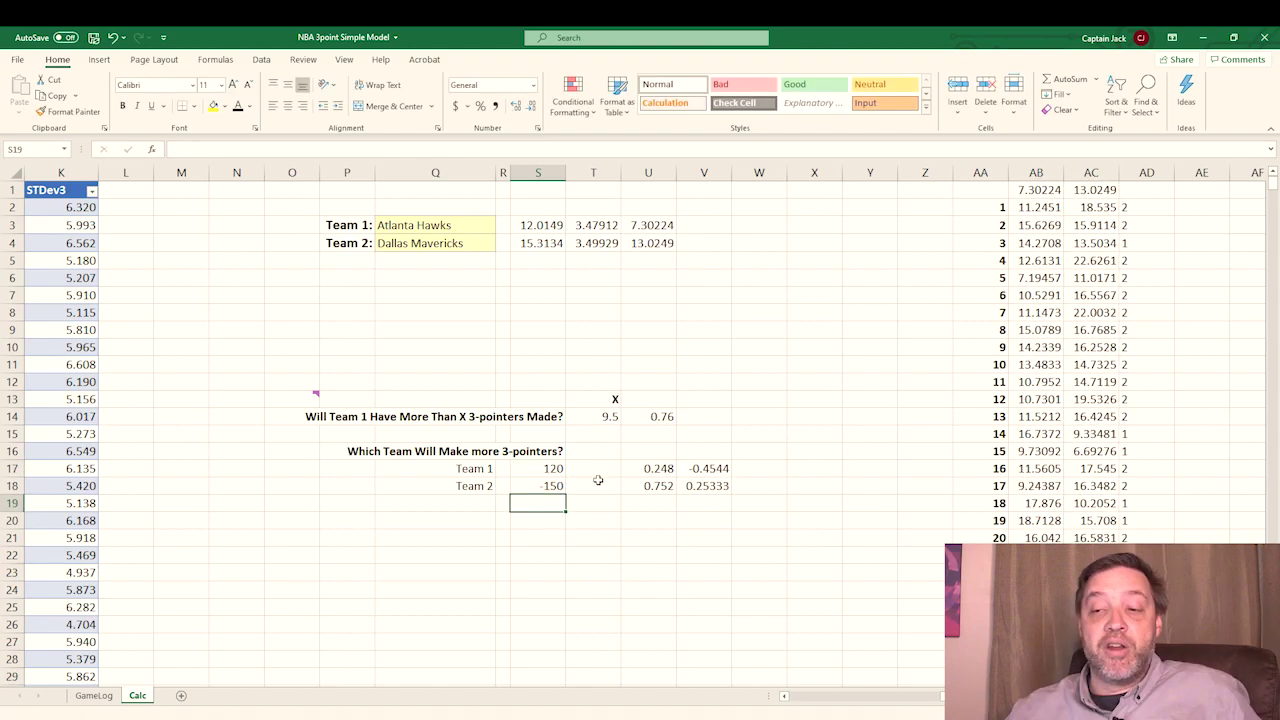
click(659, 468)
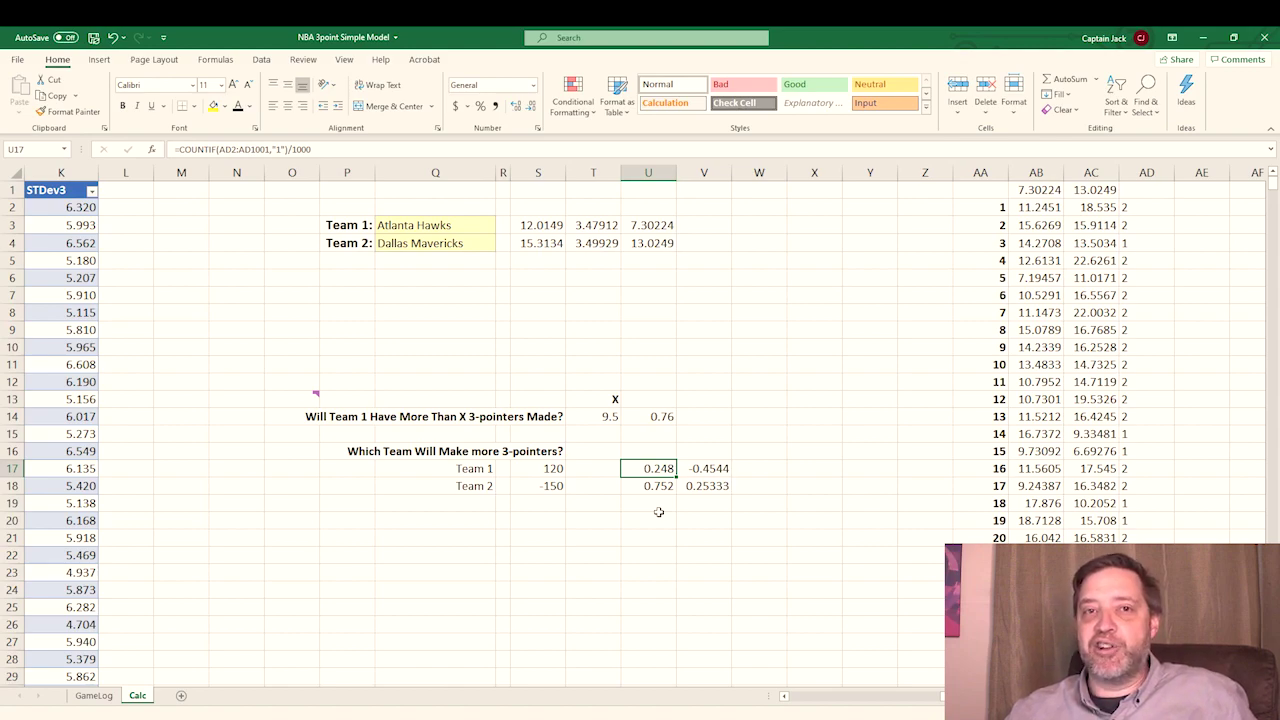
click(711, 466)
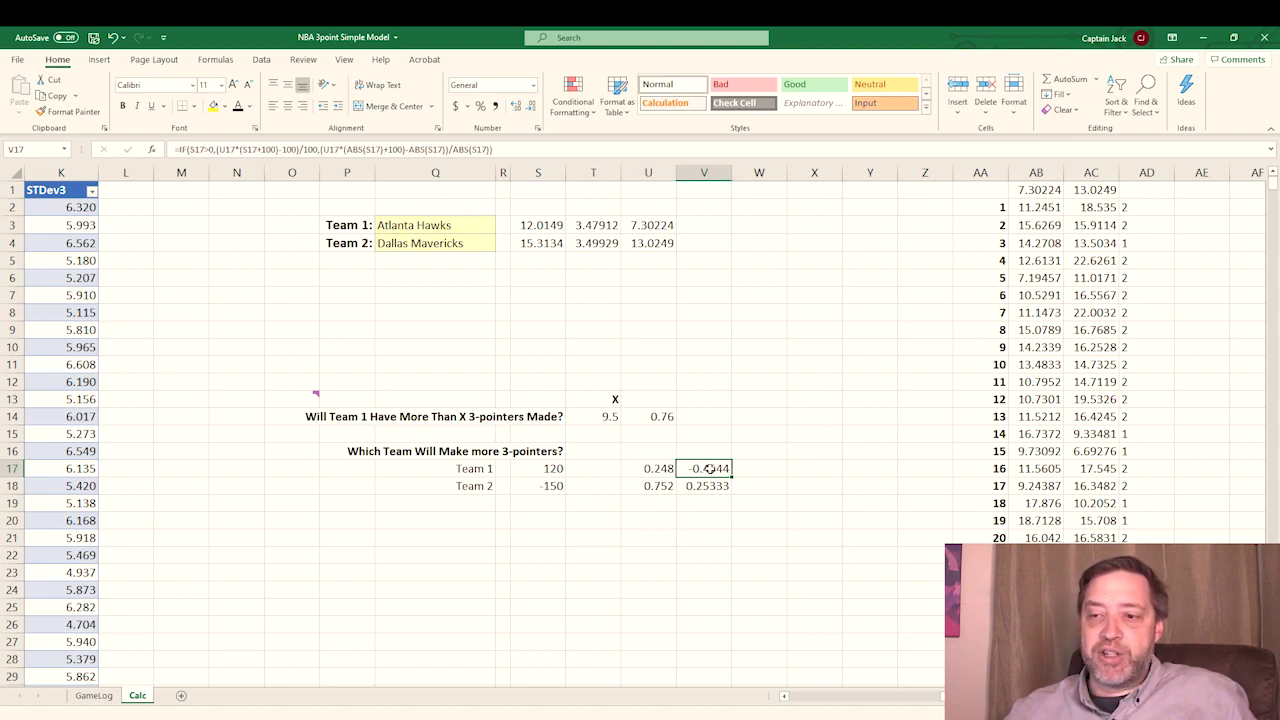
click(657, 504)
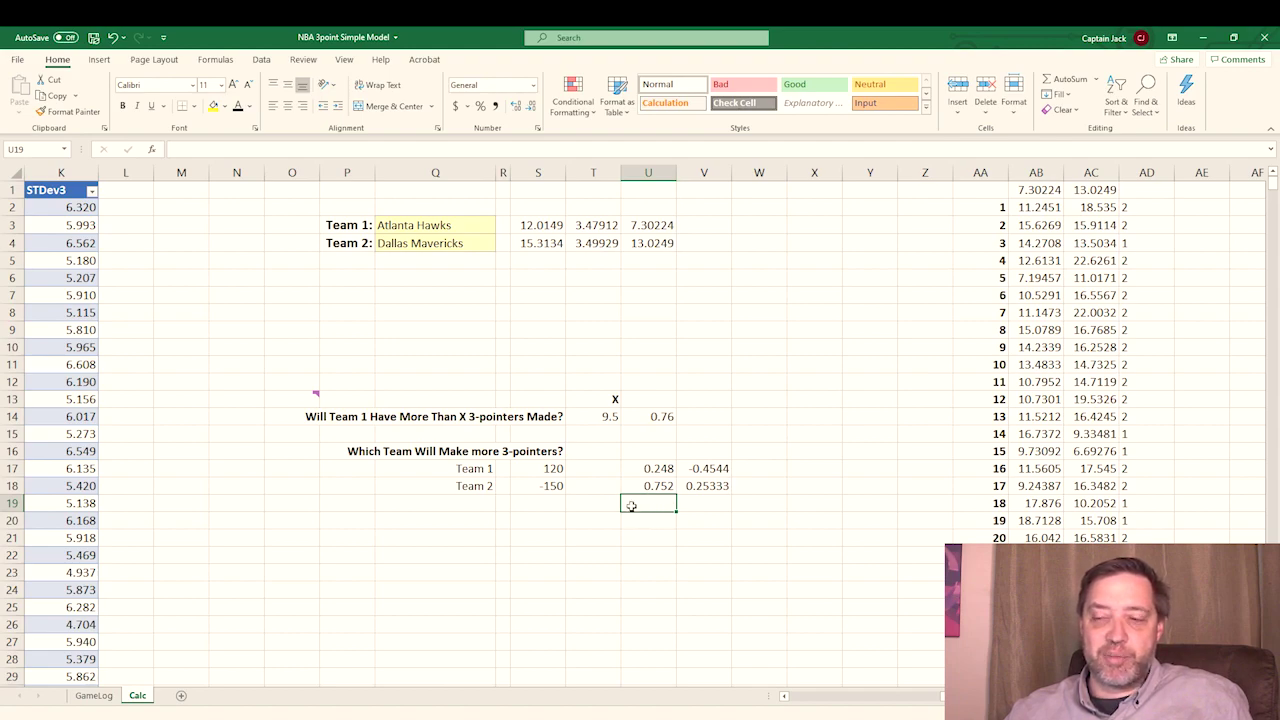
Step: Change Team 2's odds in S18 to -200 and recalculate with F9
click(538, 484)
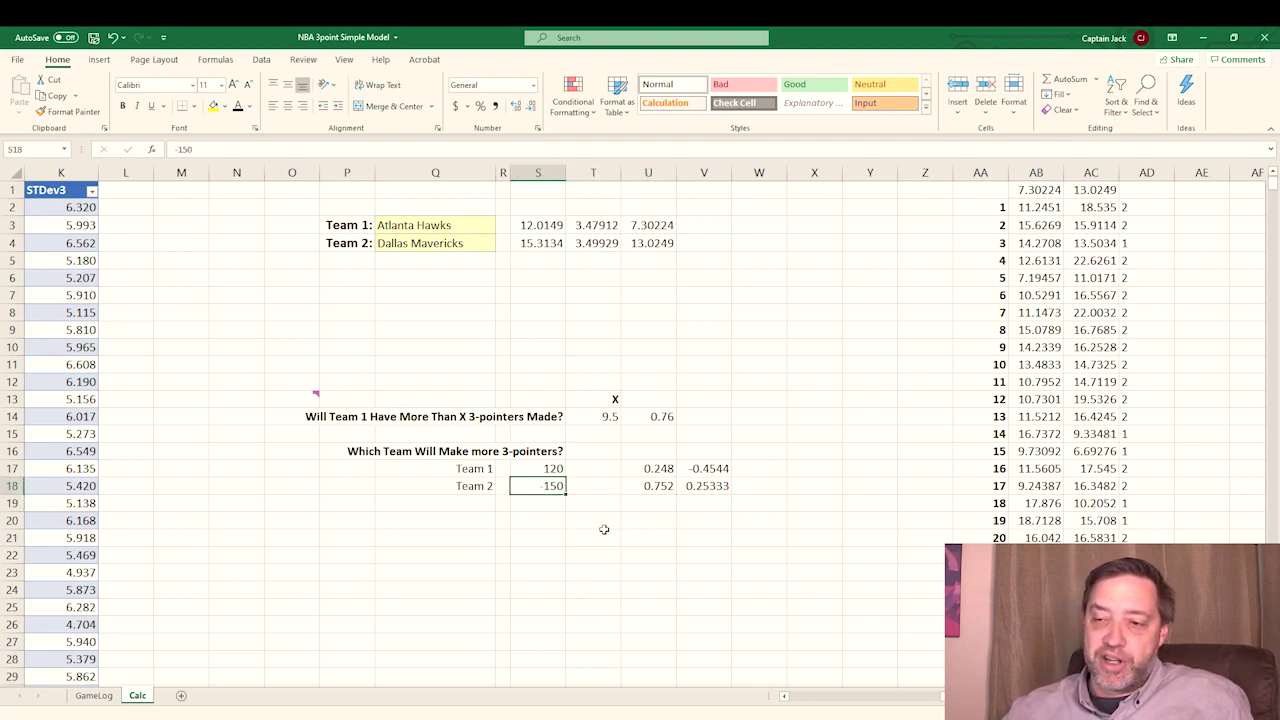
text(-200)
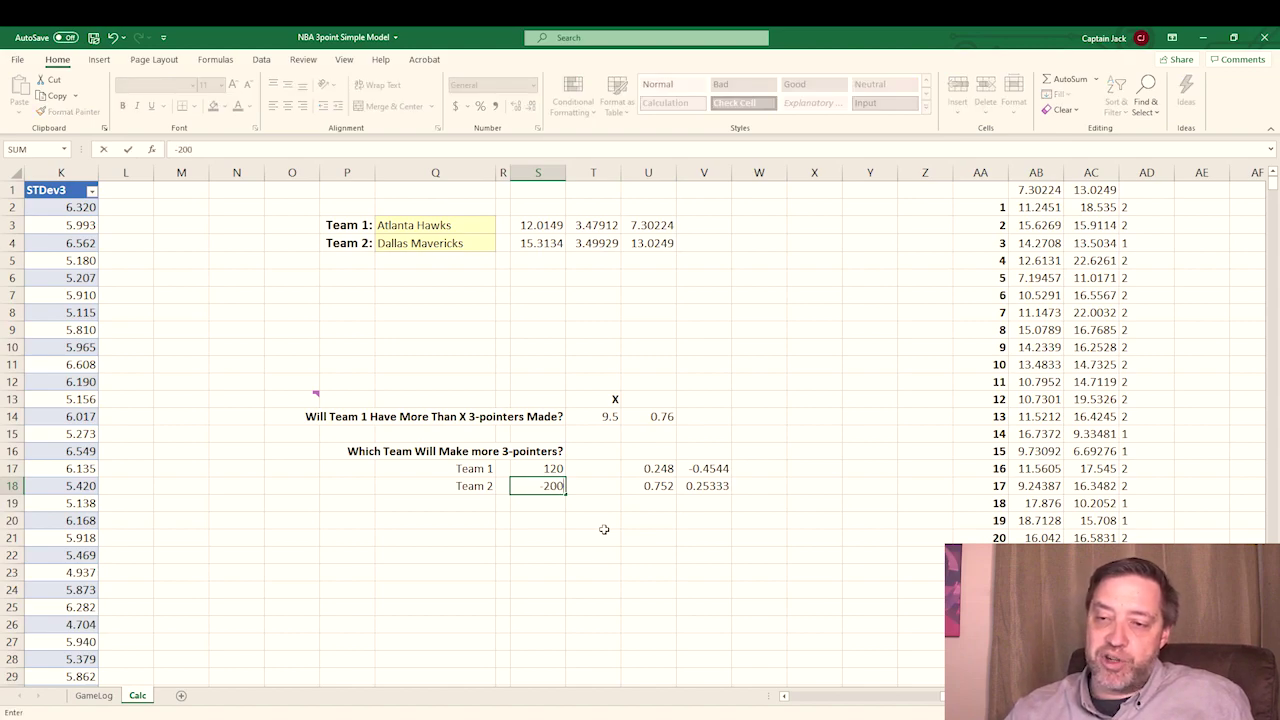
key(Return)
key(Return)
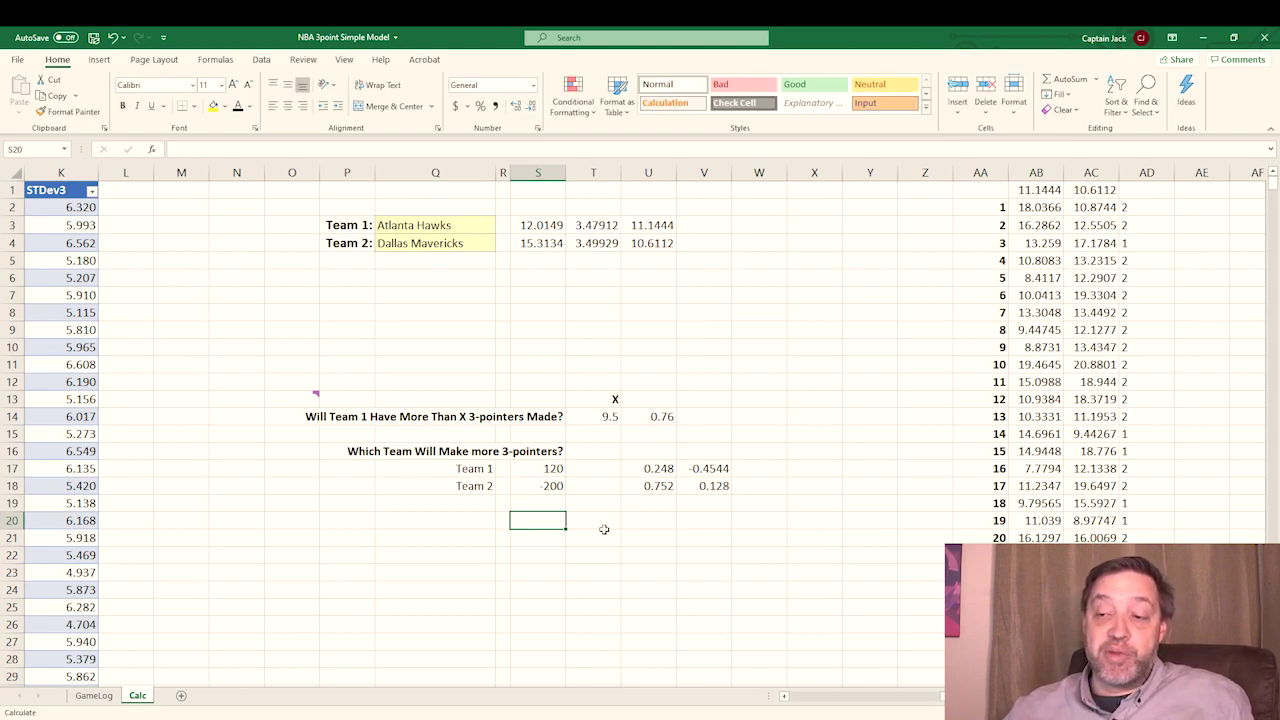
key(F9)
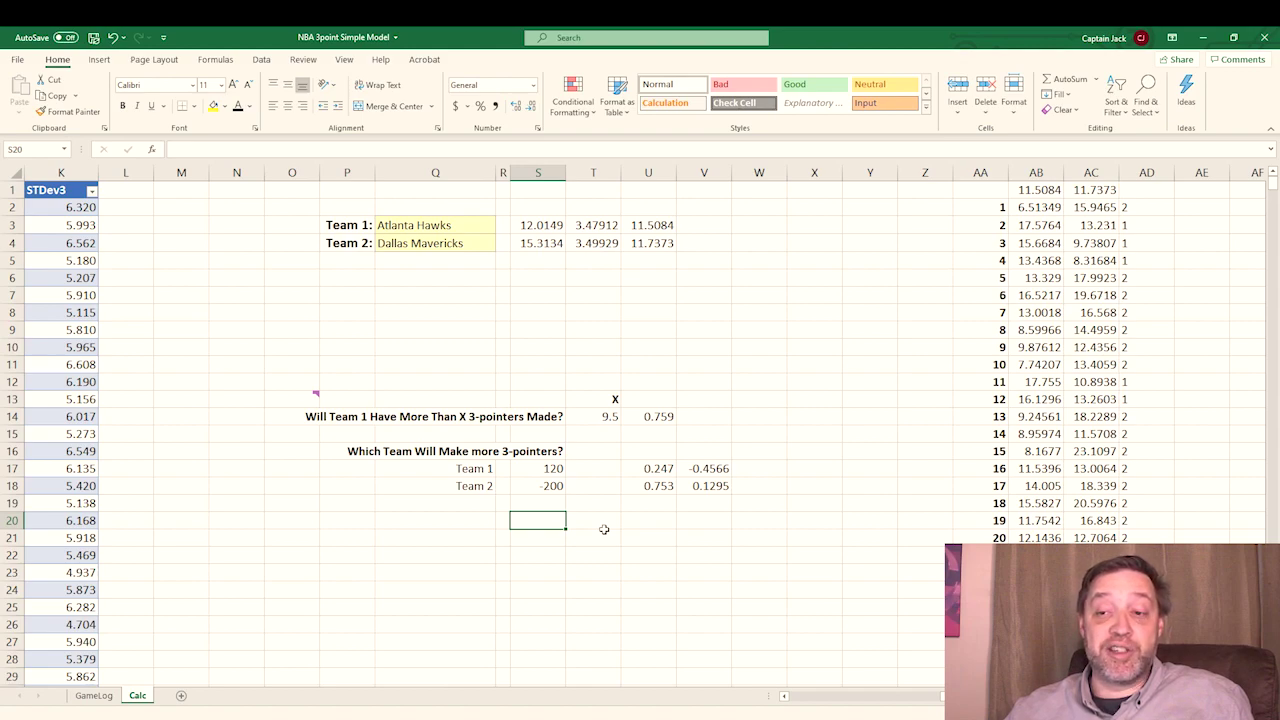
Step: Choose Indiana Pacers as Team 2 in Q4 and rerun the simulation with F9
click(476, 243)
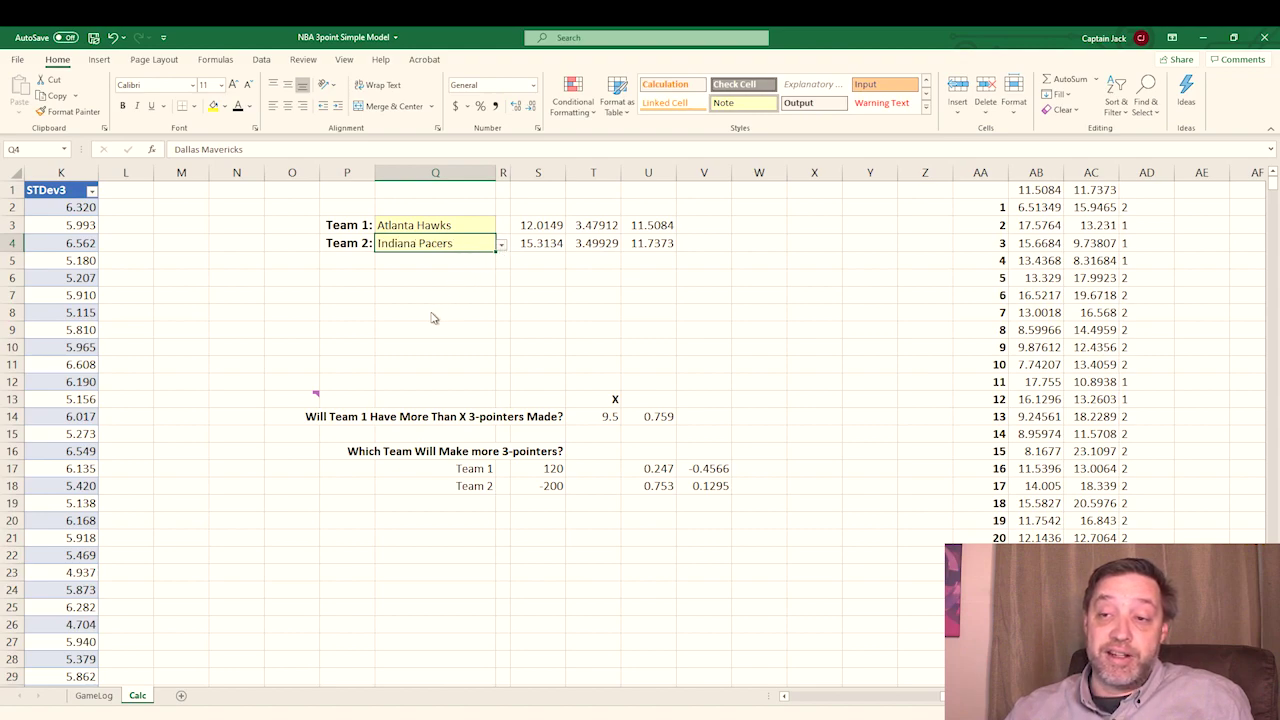
click(514, 279)
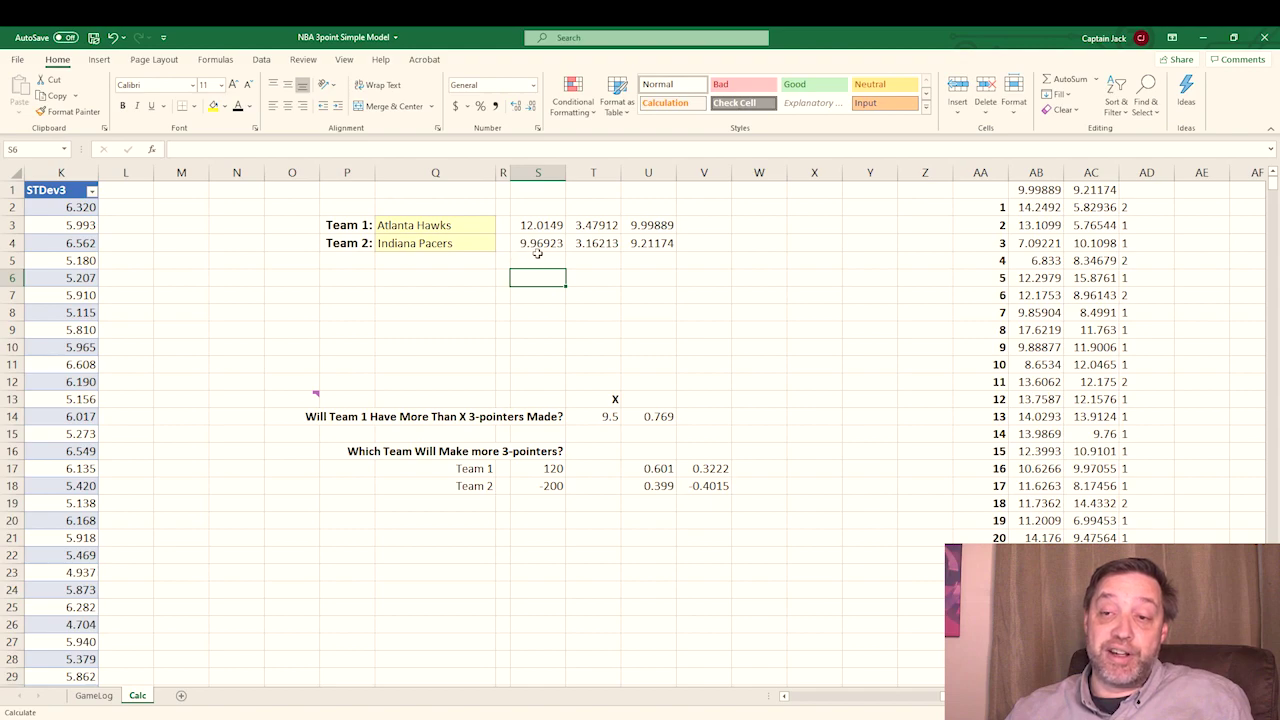
key(F9)
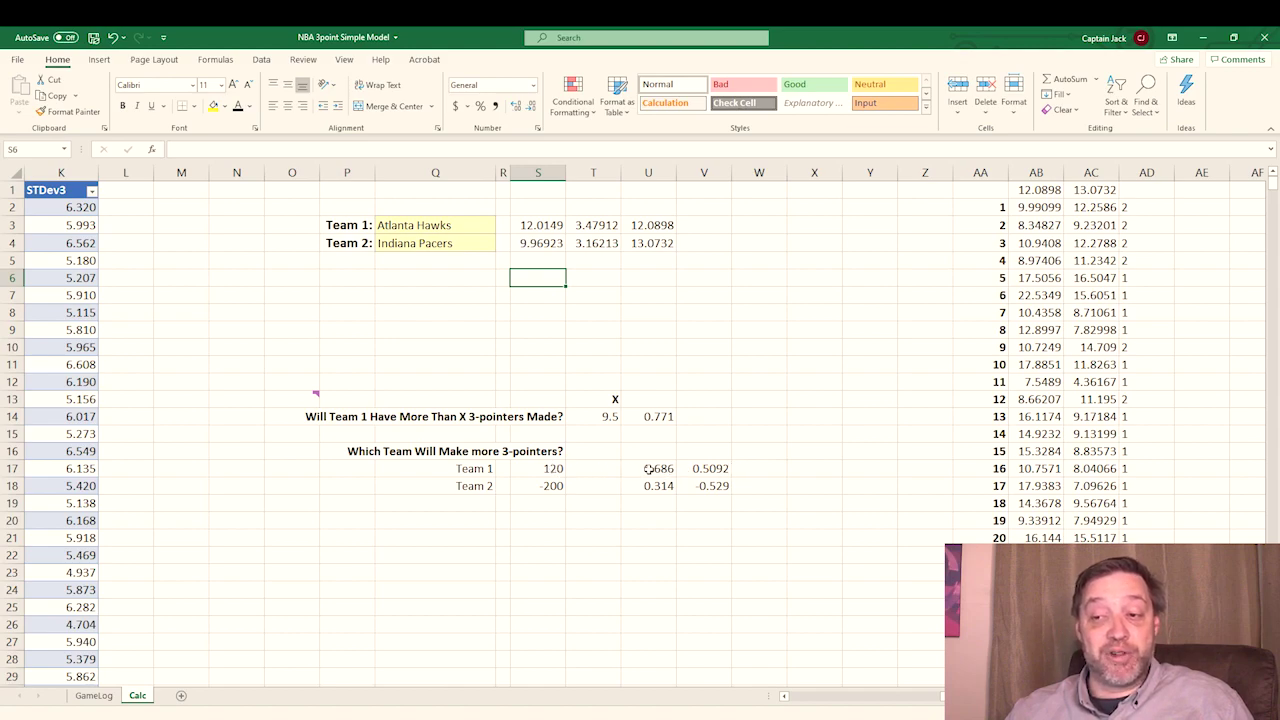
Step: Enter -115 odds in S17 and S18, giving Team 1 0.682 with a 0.27504 edge
click(522, 466)
text(-)
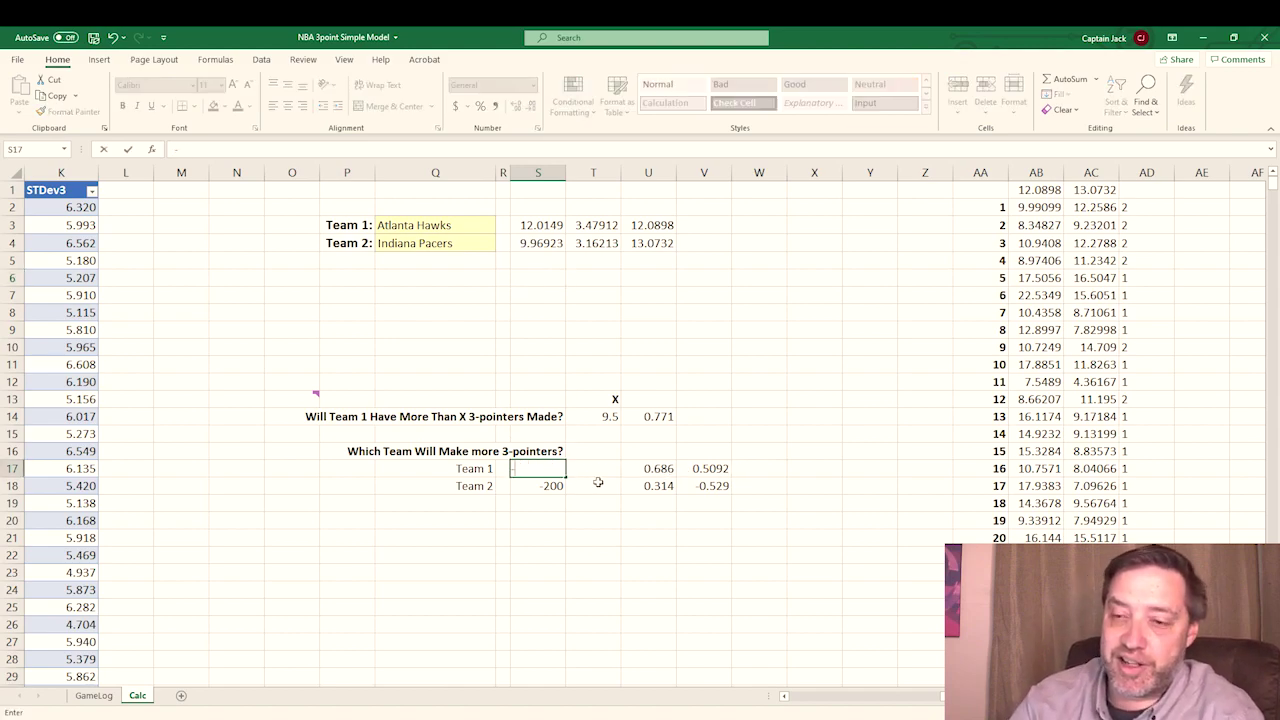
text(115)
key(Return)
text(-115)
key(Return)
key(Return)
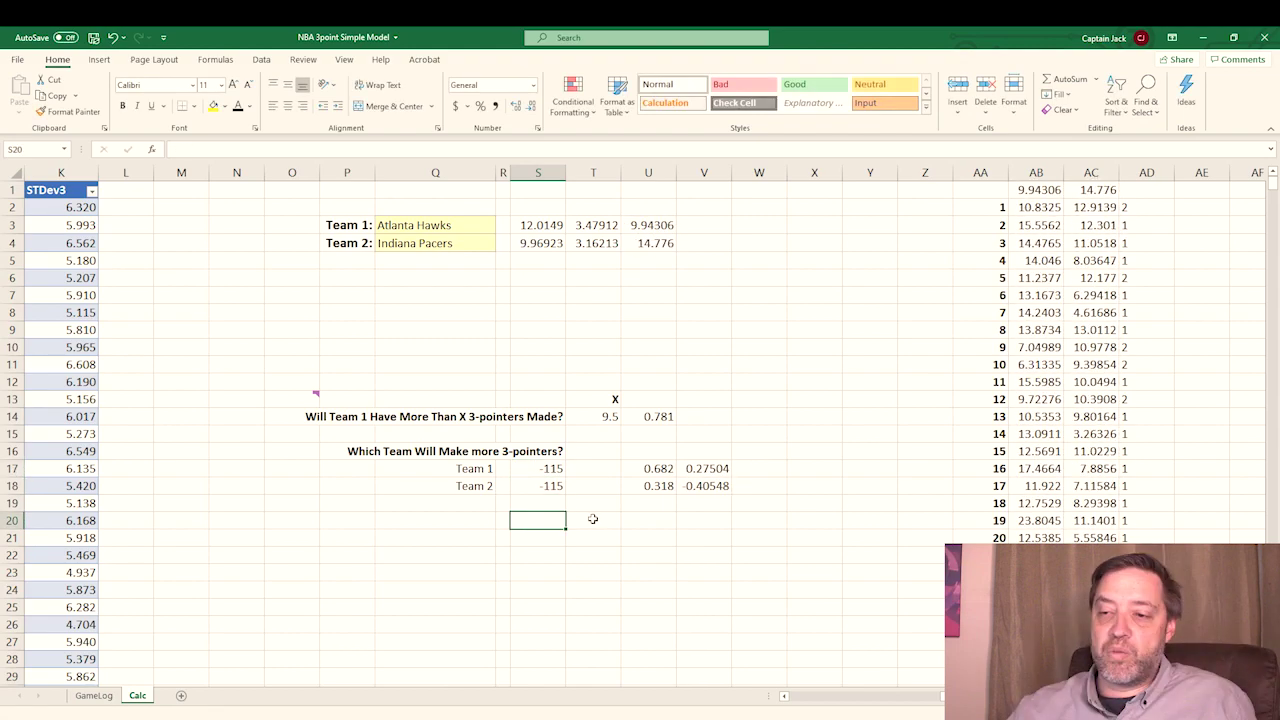